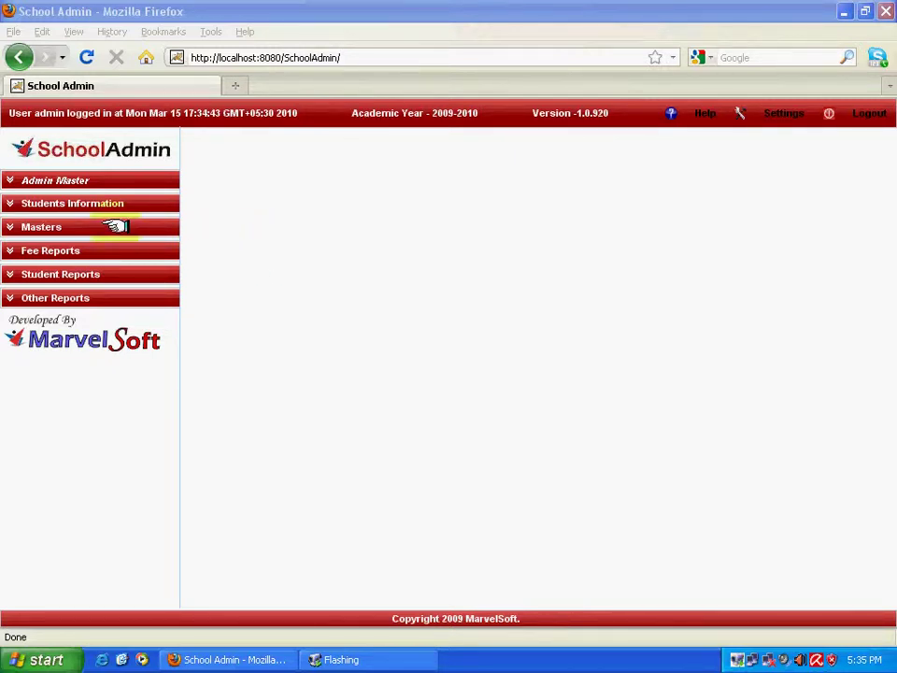
- Add the subject English with sort order 20 to the Subject Master
click(114, 226)
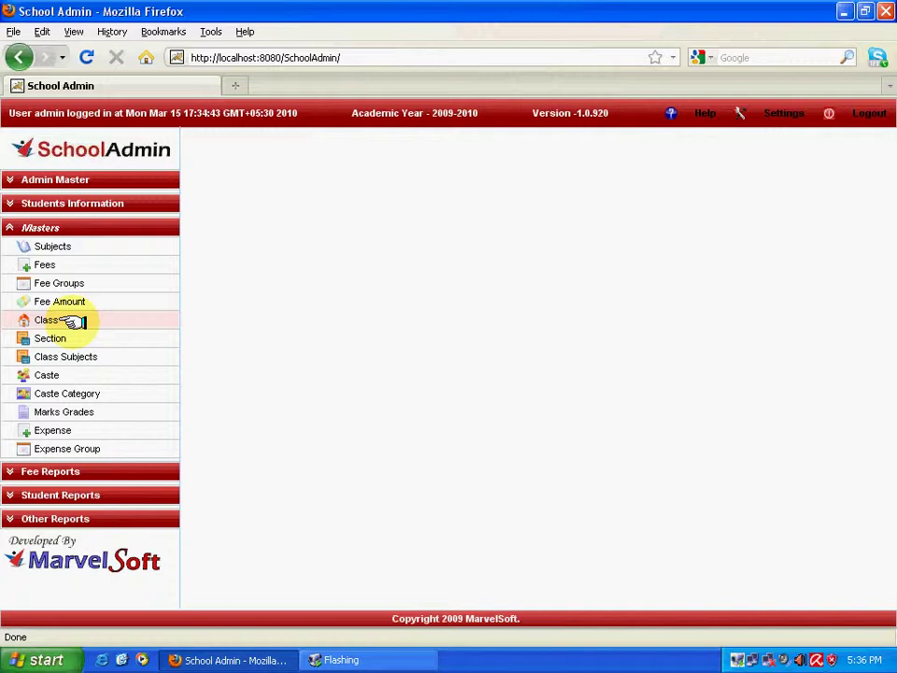
click(86, 245)
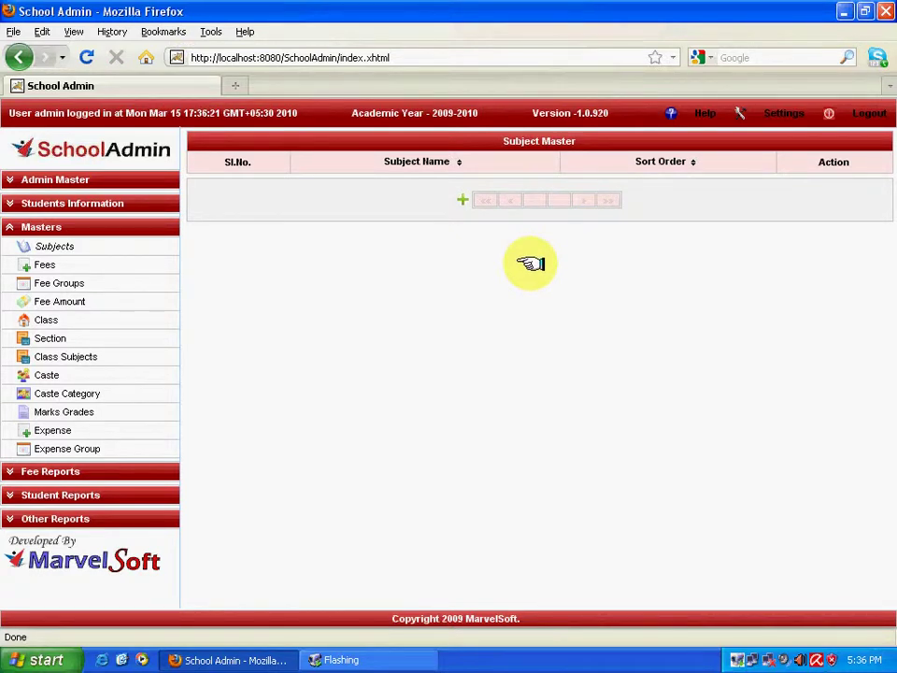
click(465, 199)
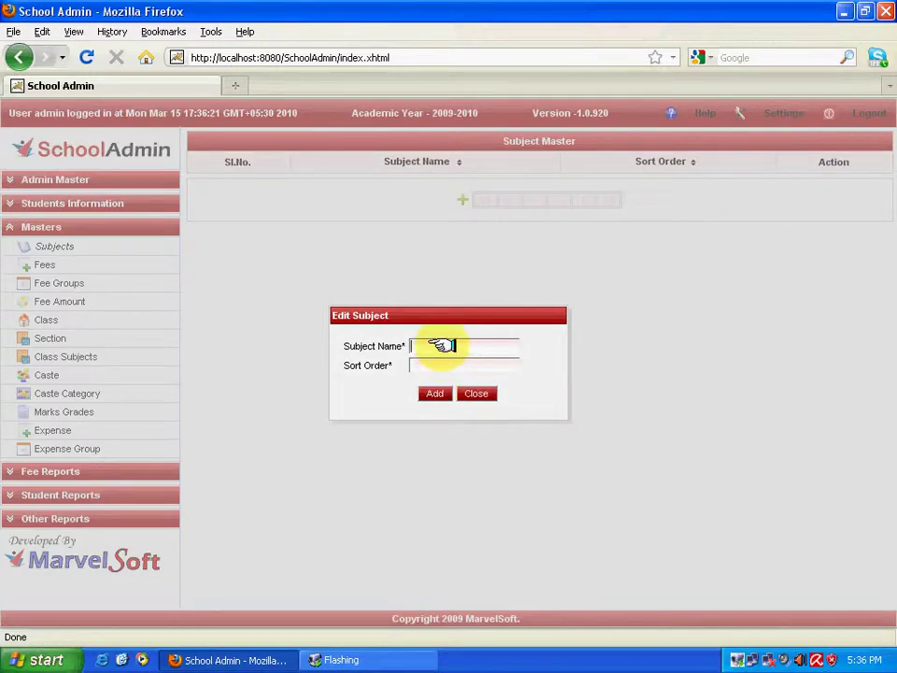
text(English)
text(20)
click(435, 392)
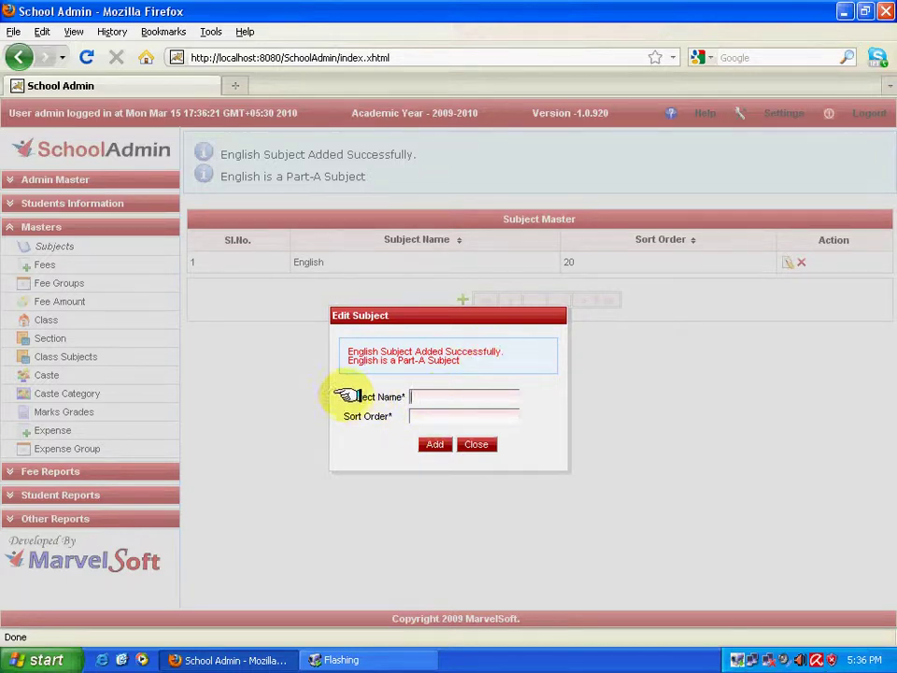
- Try to add a subject with both the subject name and the sort order left blank
drag(342, 397, 329, 415)
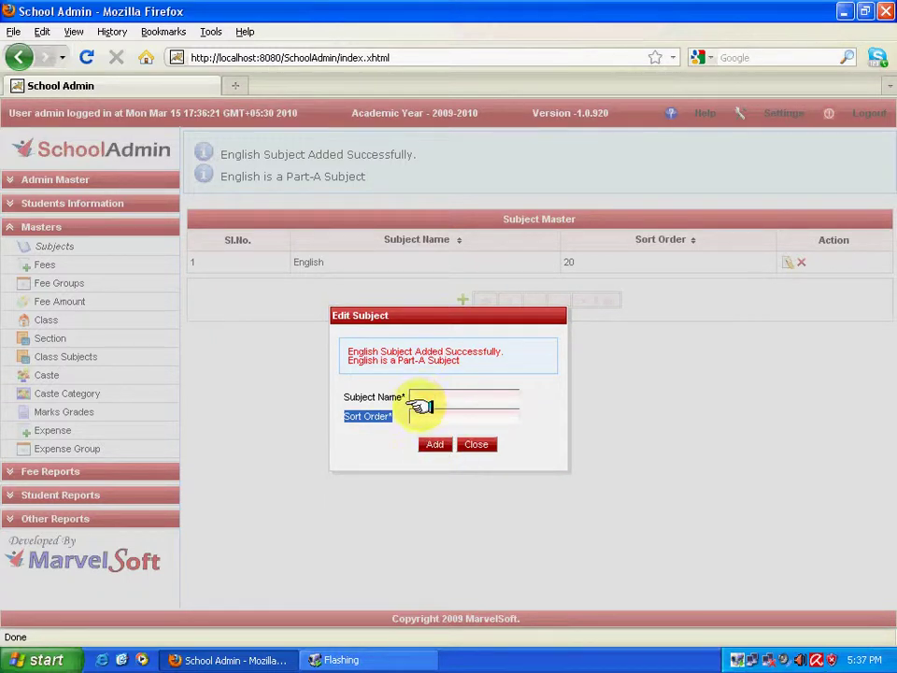
click(434, 442)
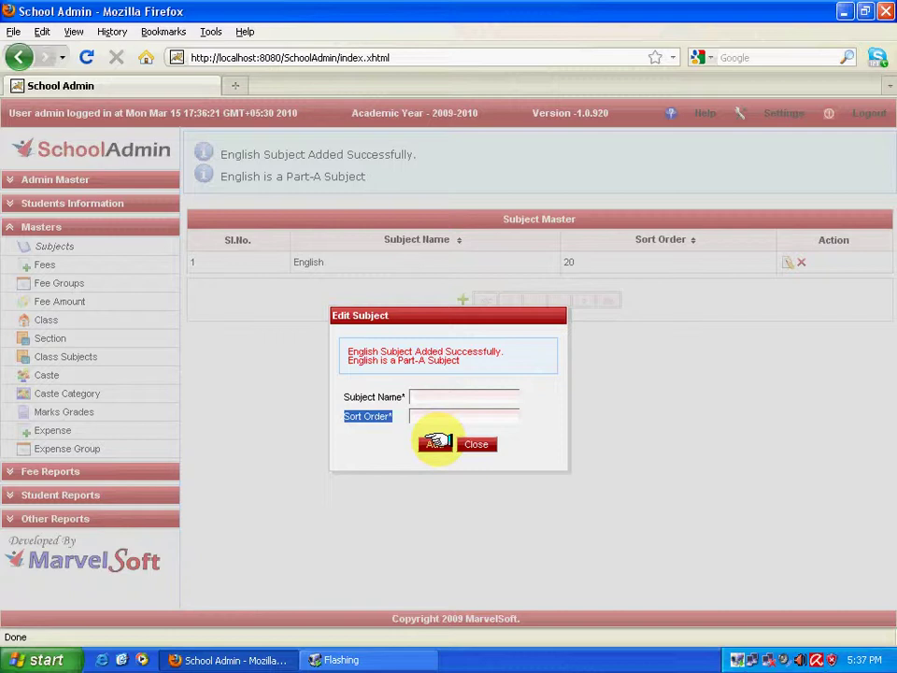
click(436, 442)
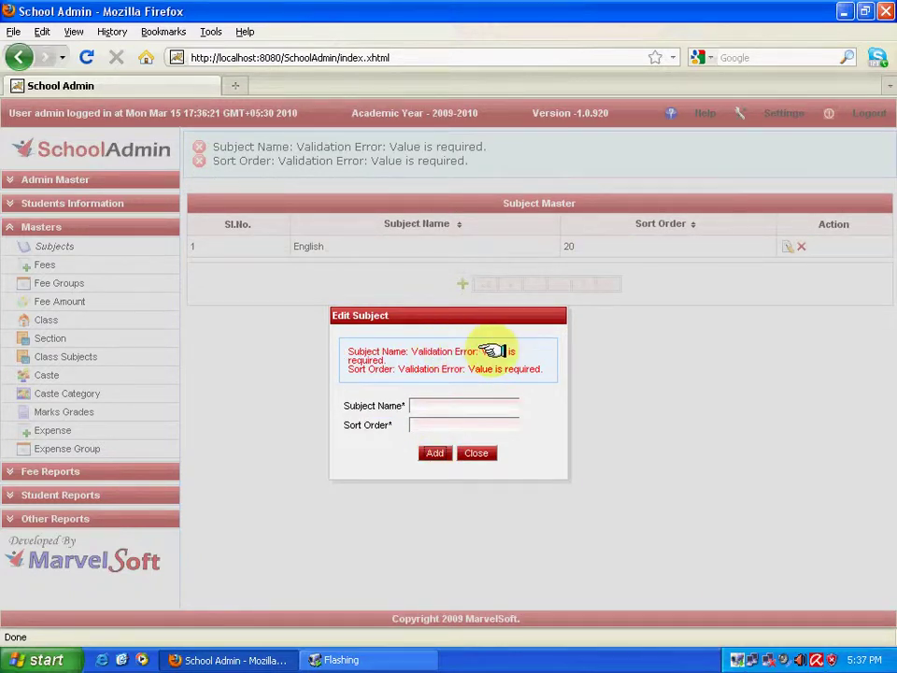
- Add a subject named "HIndi" with sort order 35
click(427, 408)
text(Hi)
text(35)
key(Return)
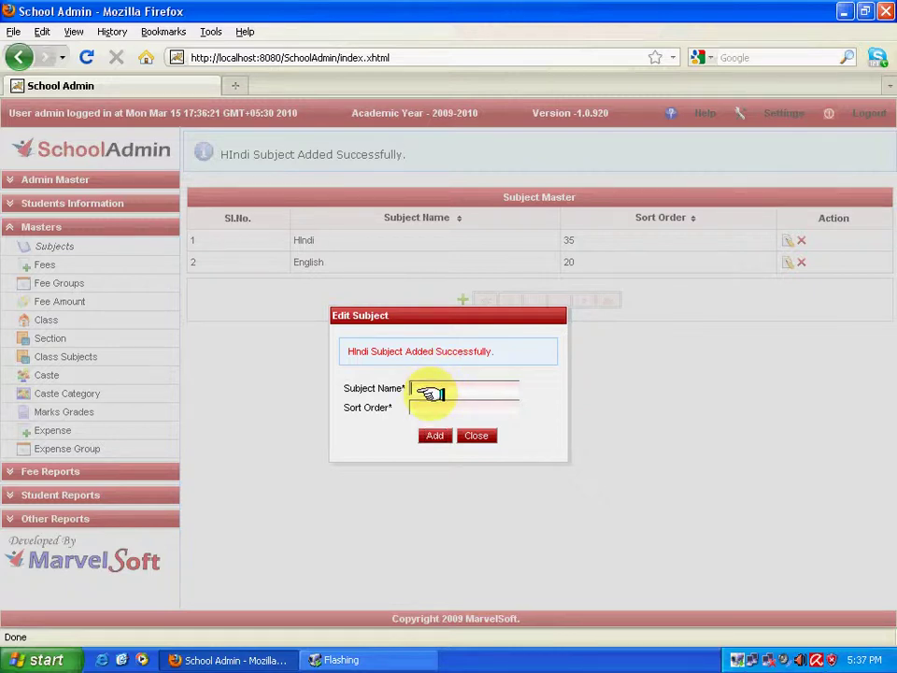
- Add the subject Maths with sort order 56 and close the subject form
click(431, 394)
text(Maths)
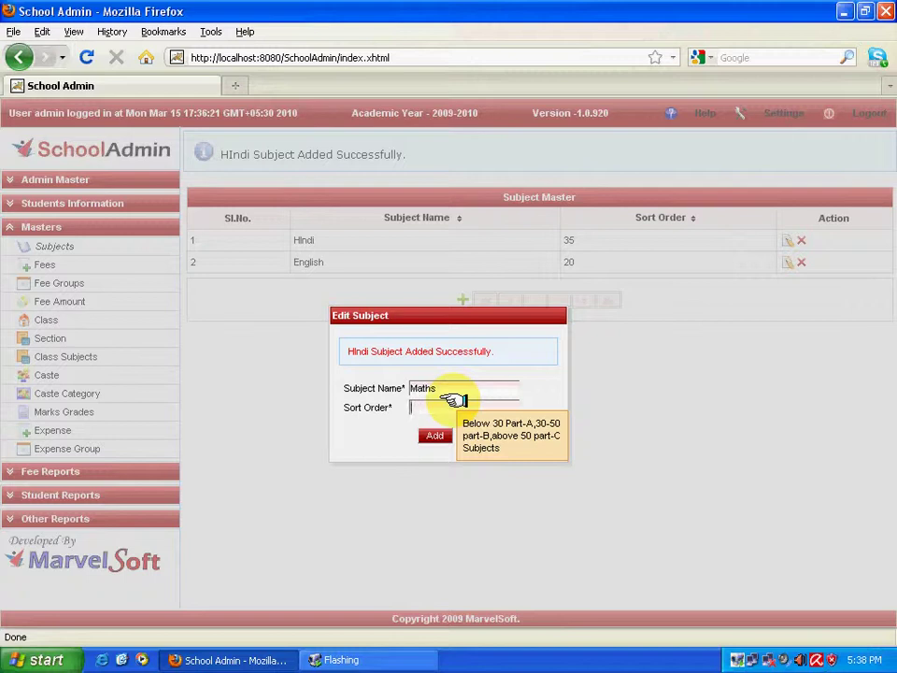
text(36)
key(BackSpace)
key(BackSpace)
text(56)
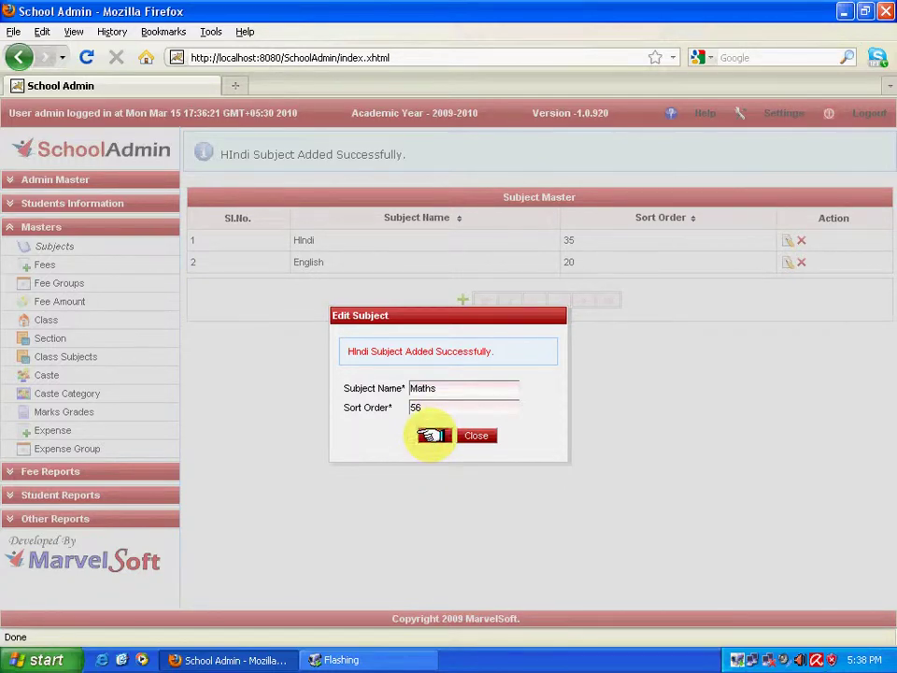
click(431, 435)
click(479, 437)
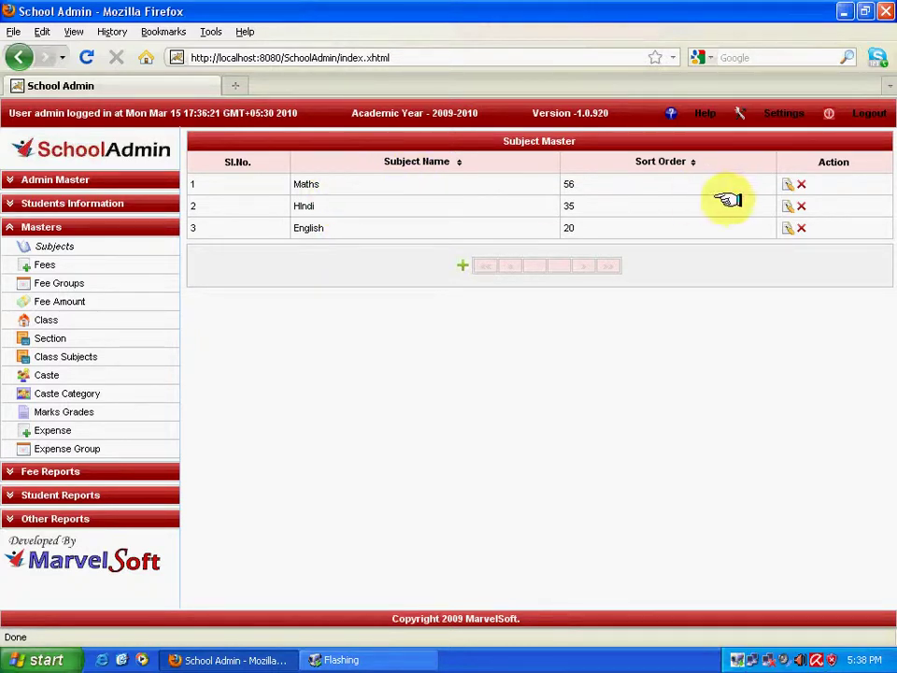
- Correct the second subject's name to "Hindi", set its sort order to 37 and save the update
click(787, 205)
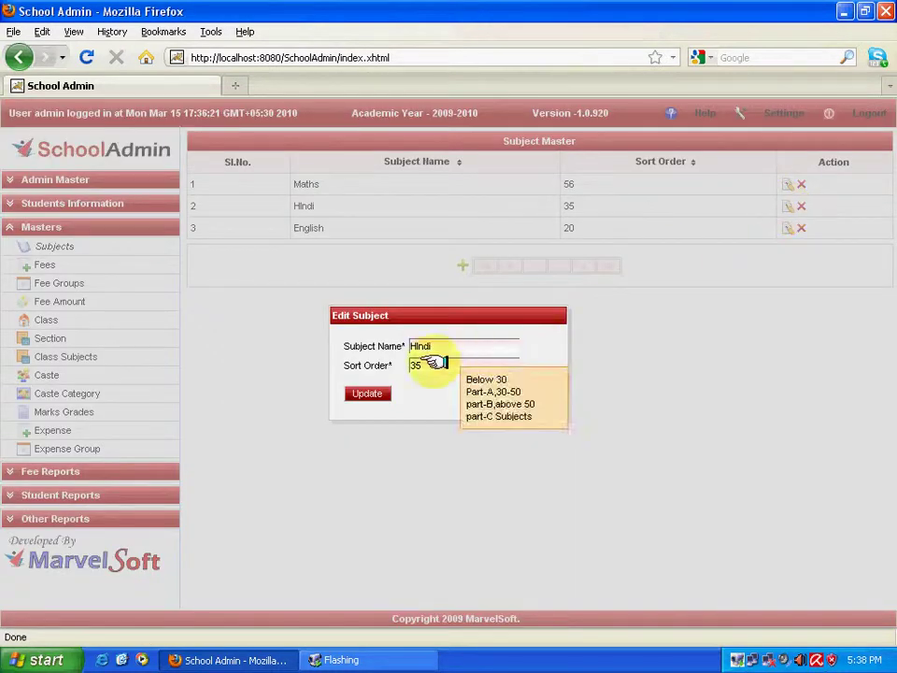
mouse_move(545, 379)
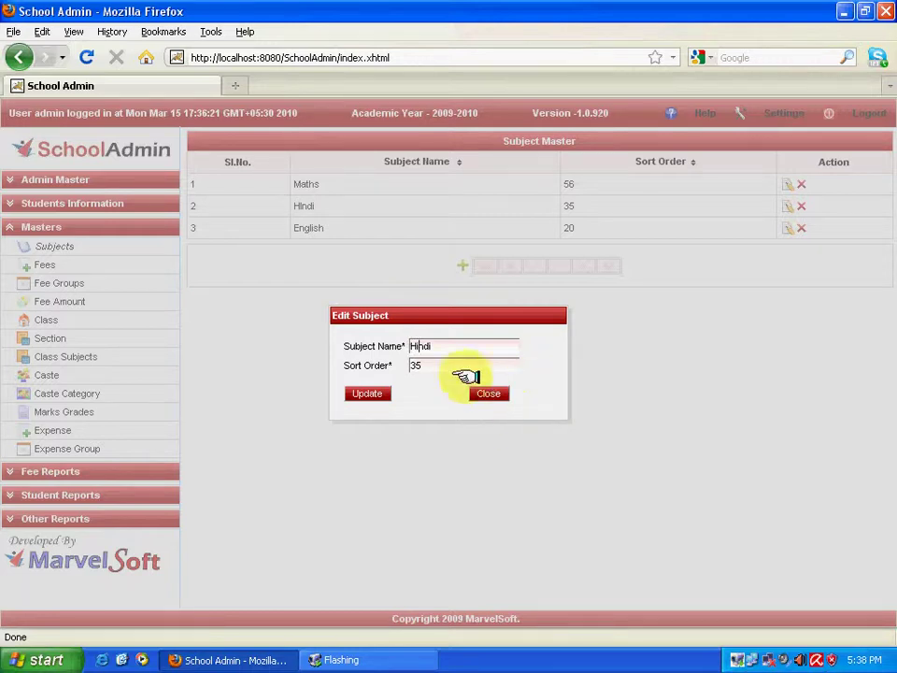
mouse_move(417, 364)
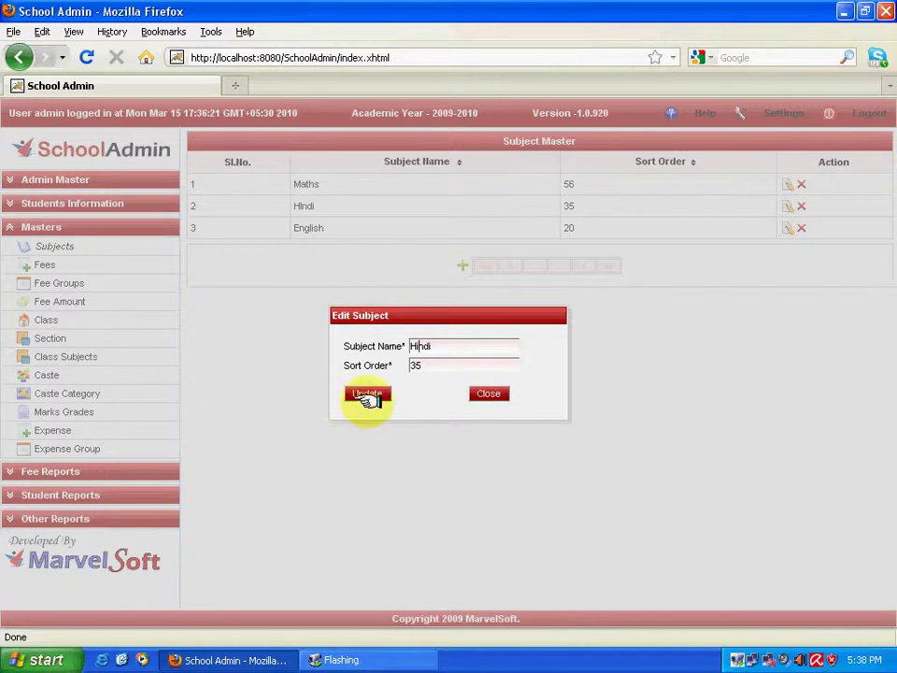
drag(423, 371, 367, 365)
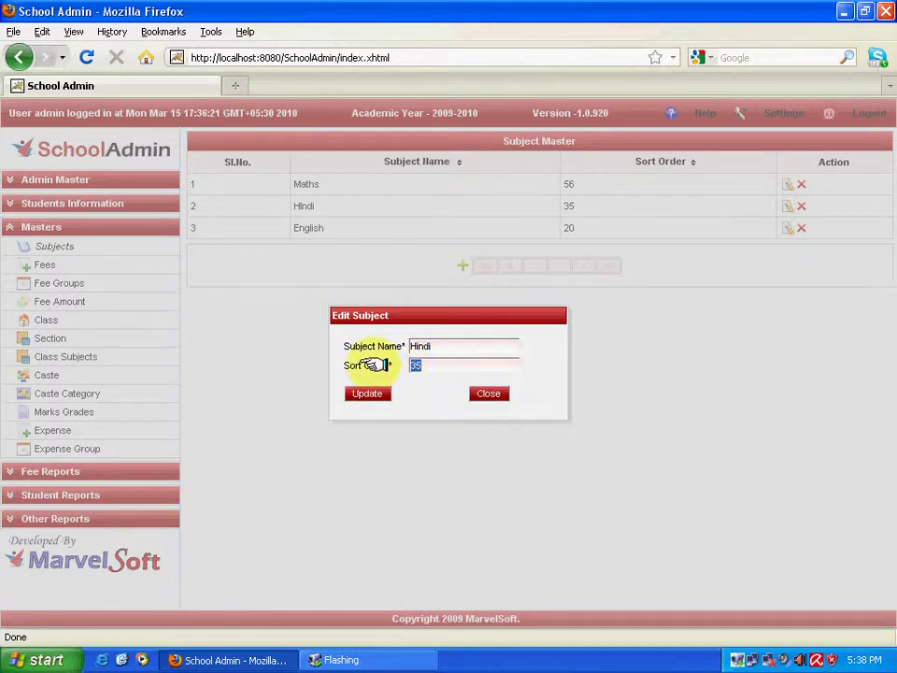
text(37)
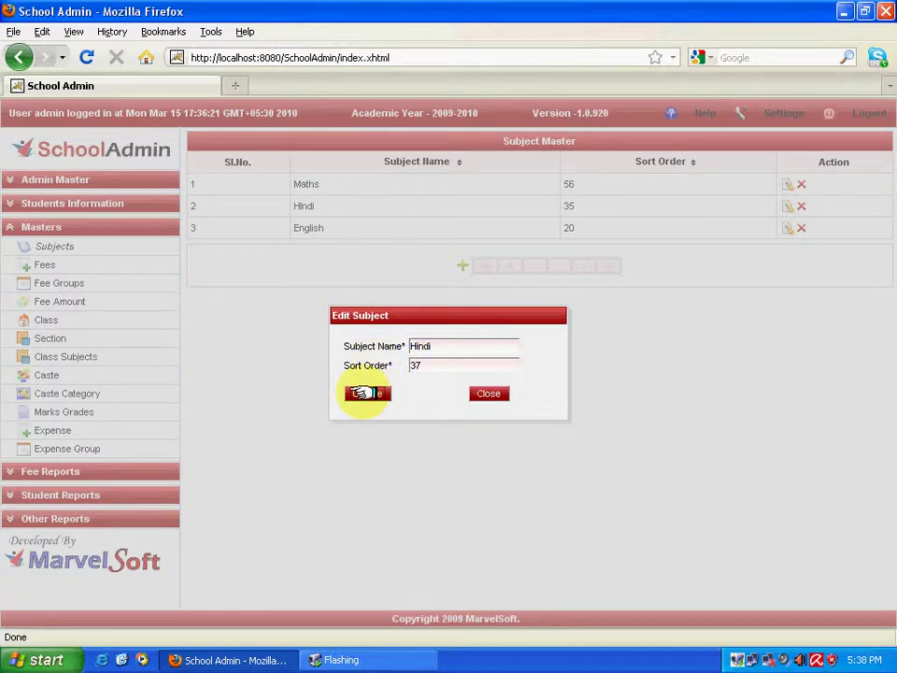
click(367, 393)
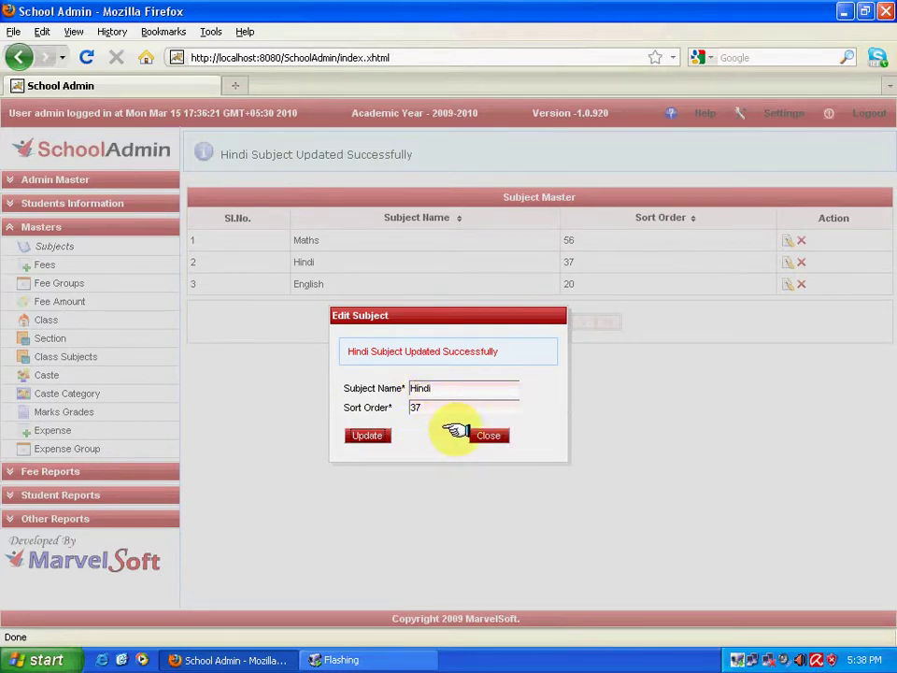
click(487, 434)
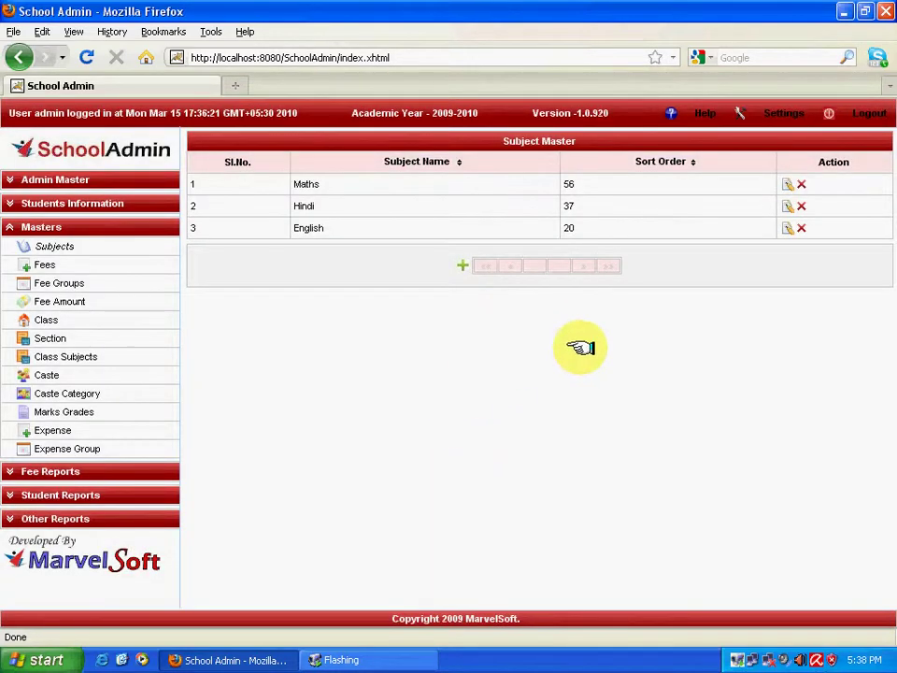
- Delete the Maths subject from the Subject Master
click(800, 184)
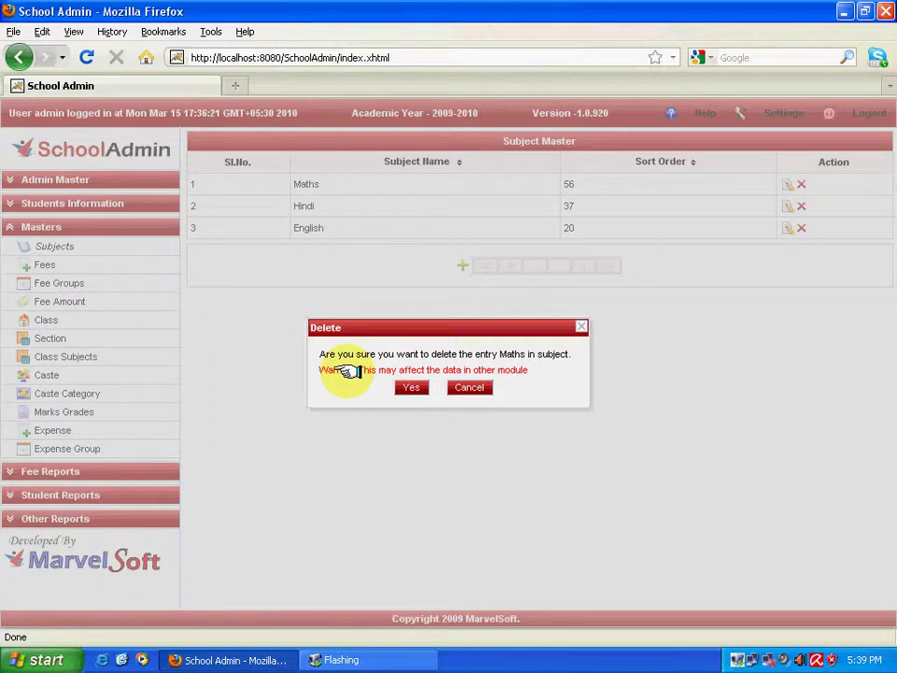
click(411, 387)
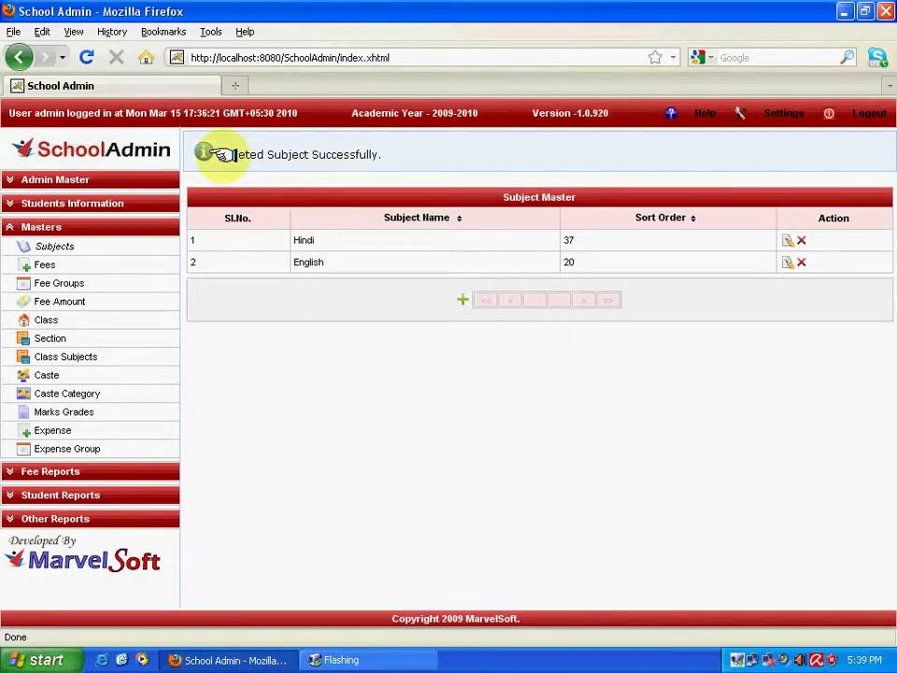
drag(223, 155, 378, 155)
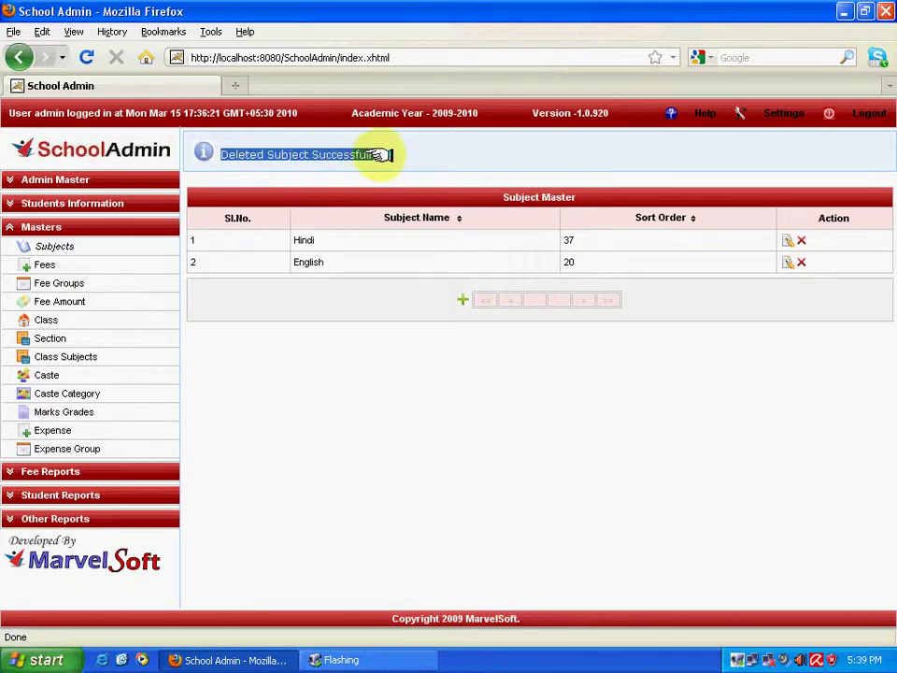
click(326, 371)
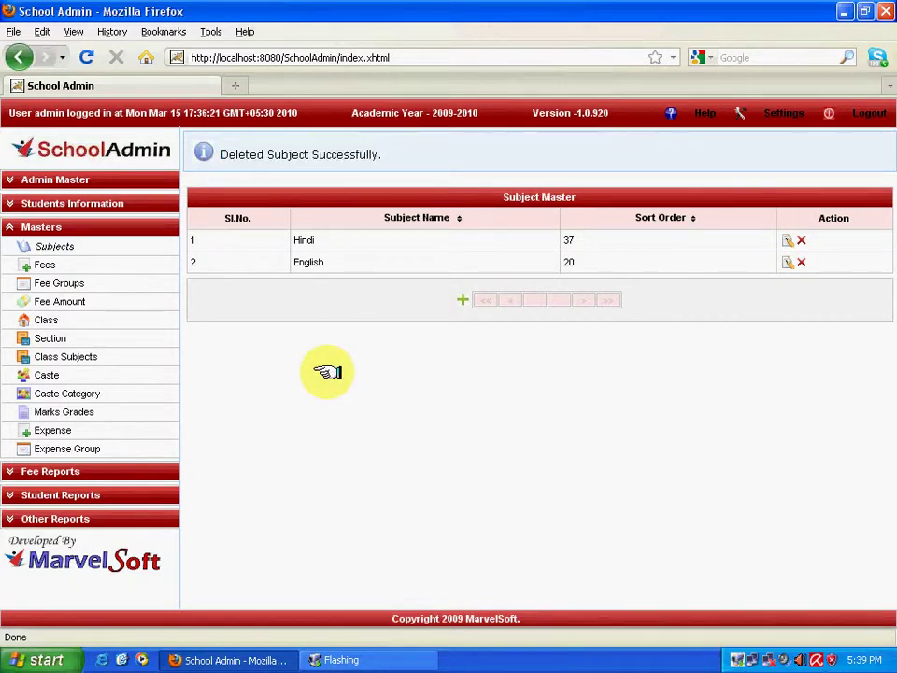
- Add a fee named Admission with the description "Admission fee collected" to the Fee Master
click(44, 264)
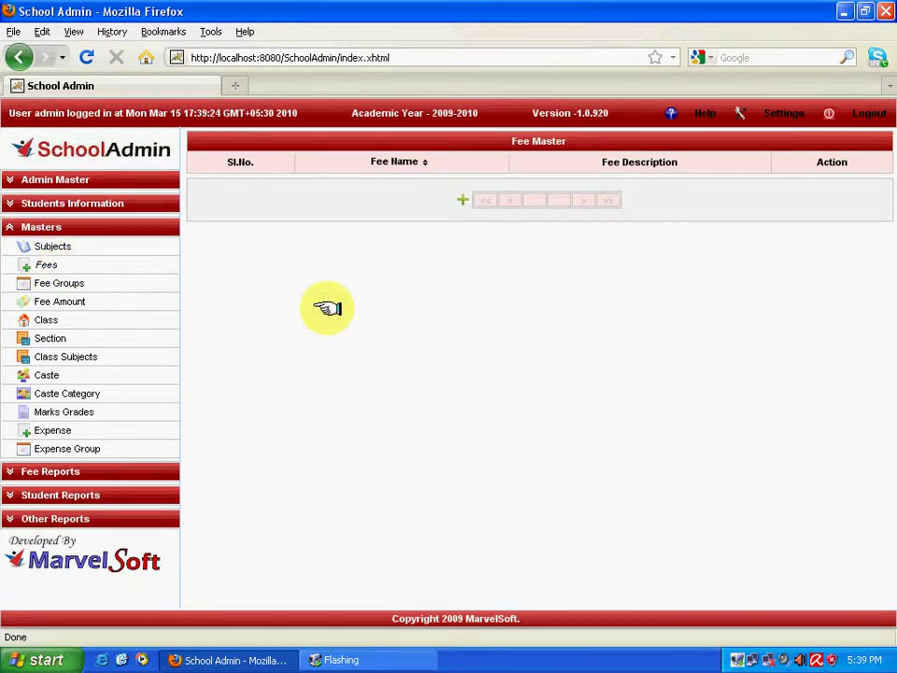
click(452, 198)
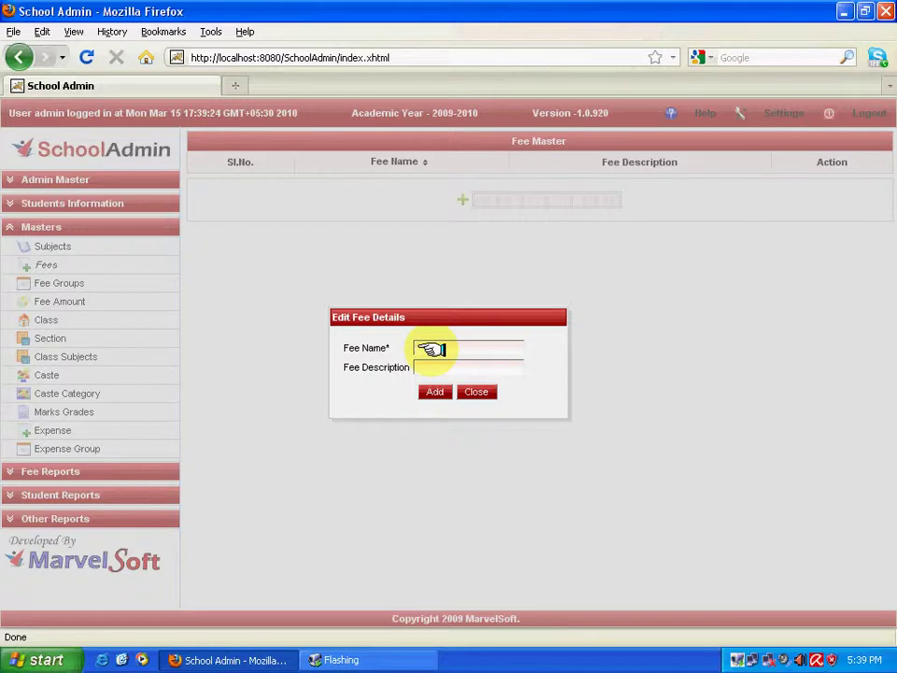
text(Admission)
key(Tab)
text(Admission fee collected)
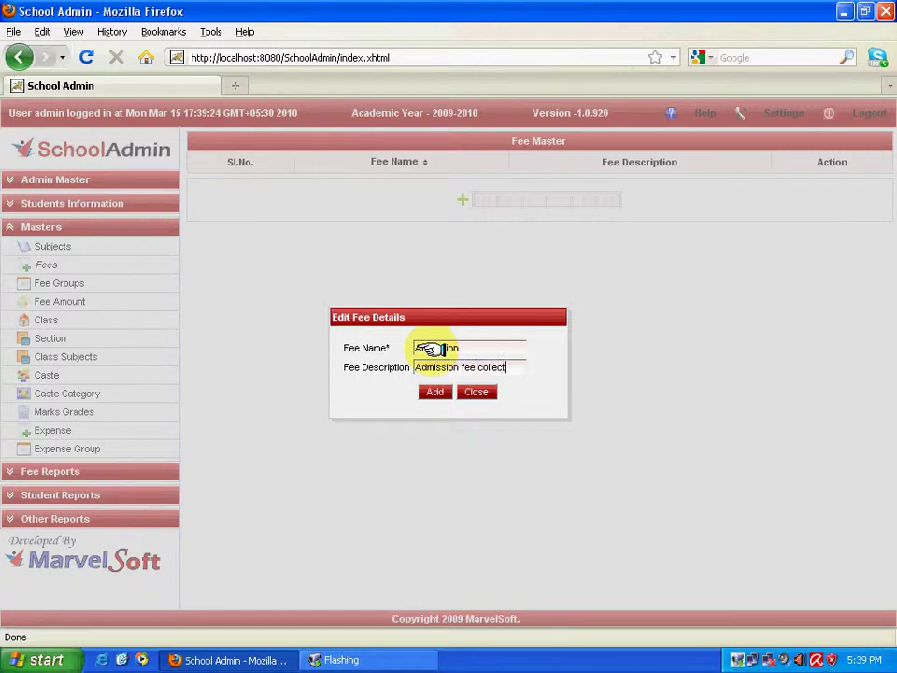
click(435, 391)
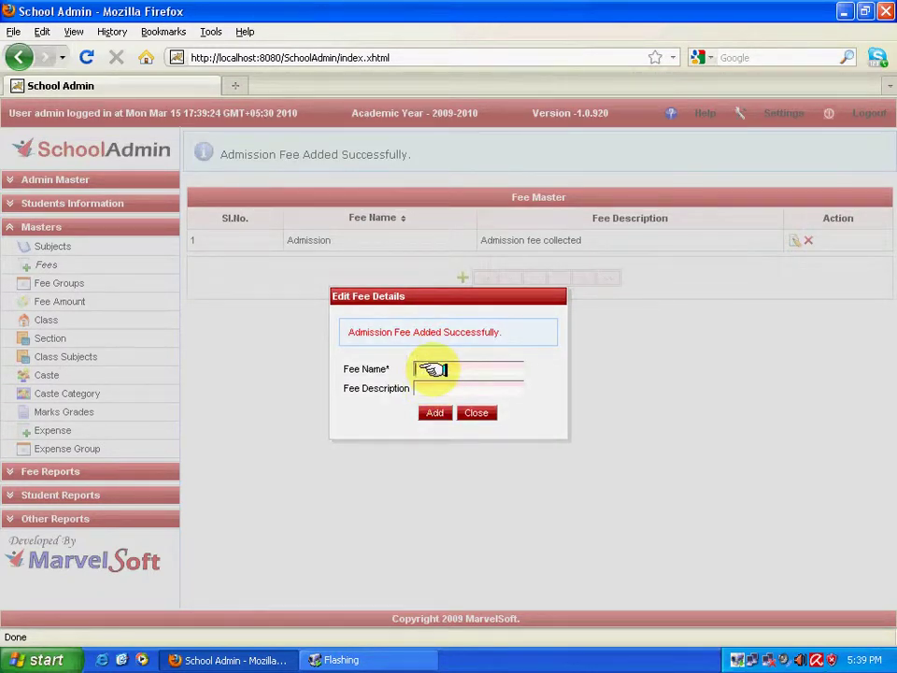
- Add a fee named Sports with the description "Sports fee" and close the fee form
text(Sport)
drag(450, 370, 396, 374)
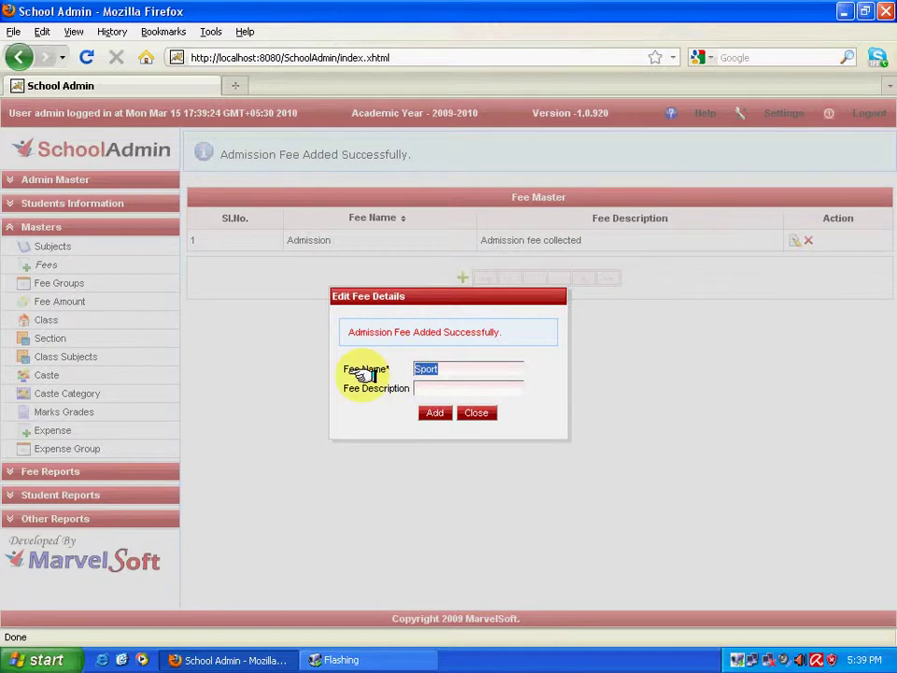
click(425, 369)
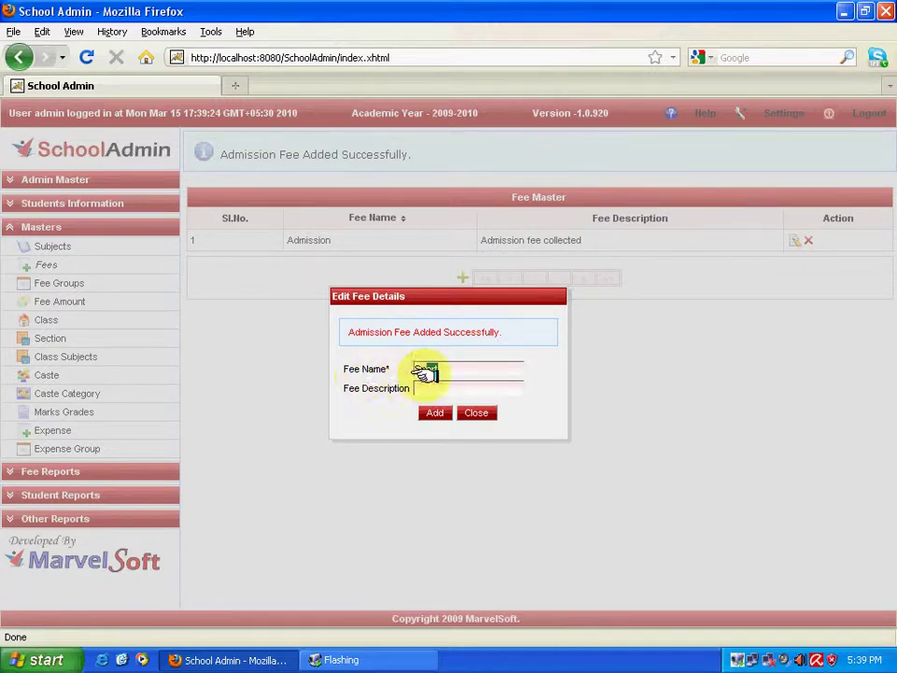
text(s)
click(426, 388)
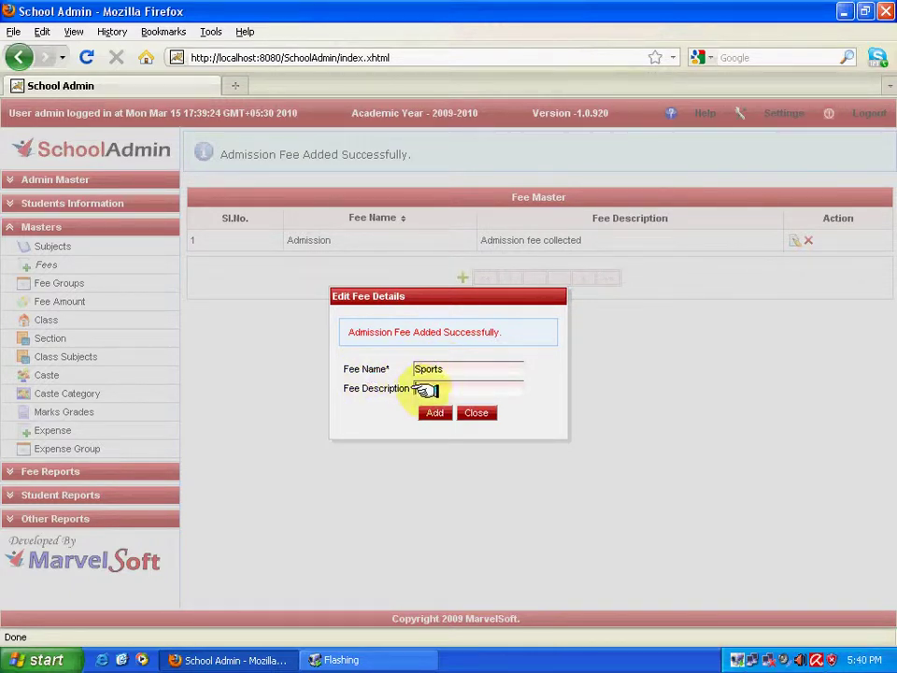
text(Sports fee)
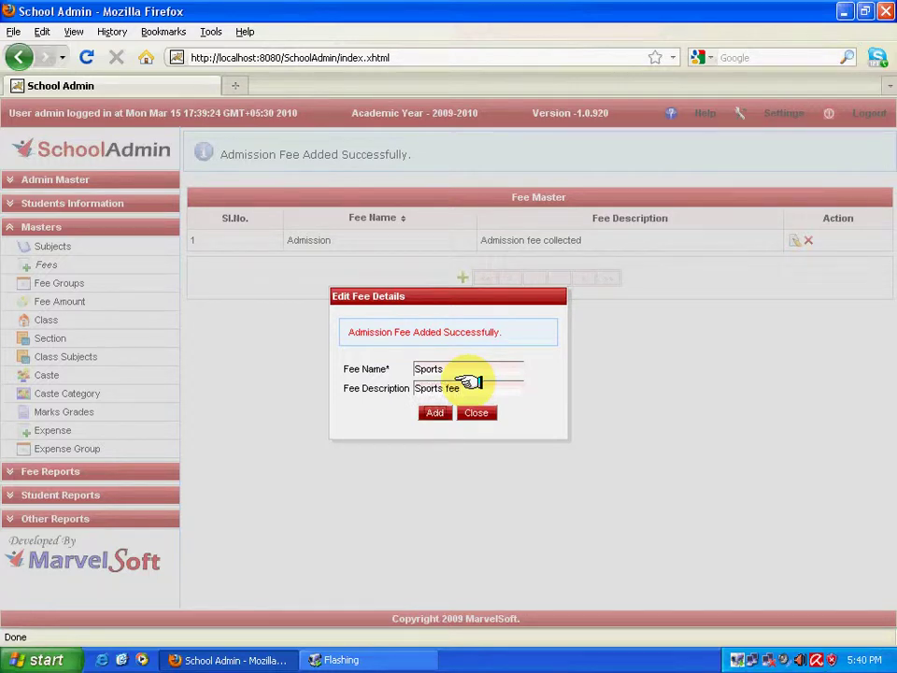
click(431, 412)
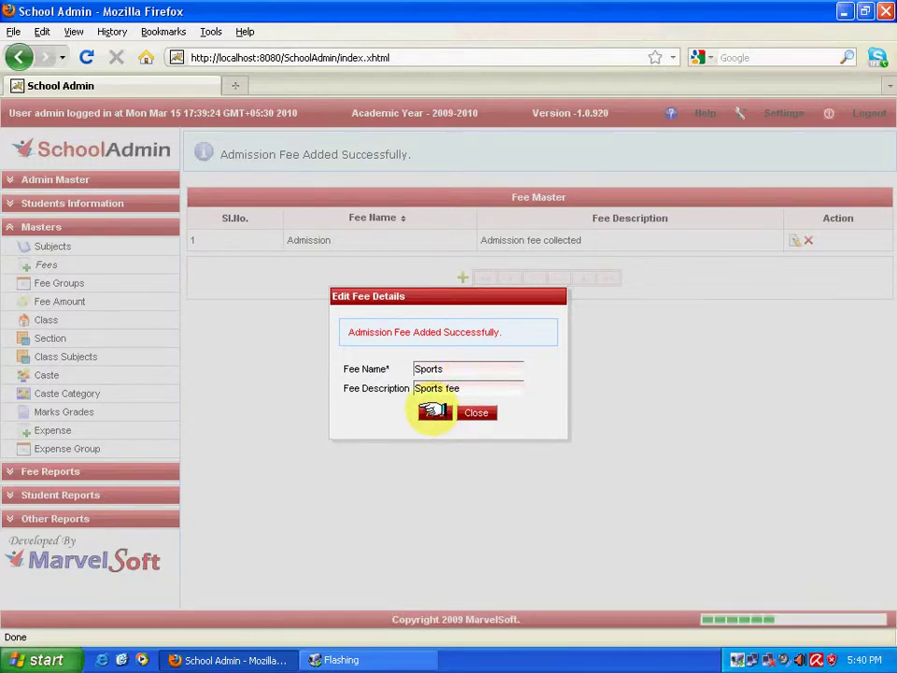
click(476, 412)
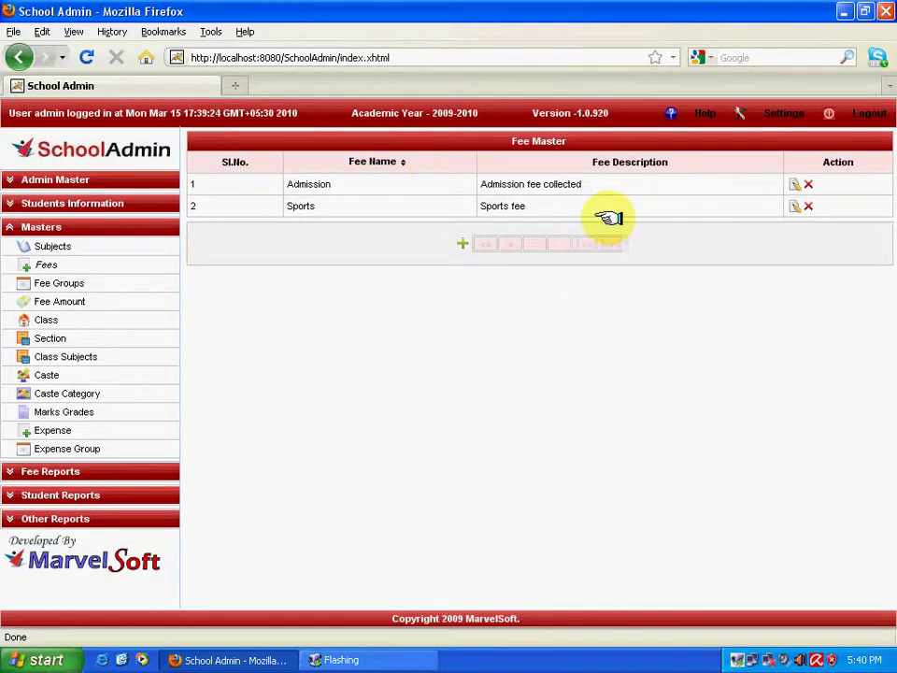
- Shorten the Admission fee's description to "Admission fee" and save the update
click(792, 185)
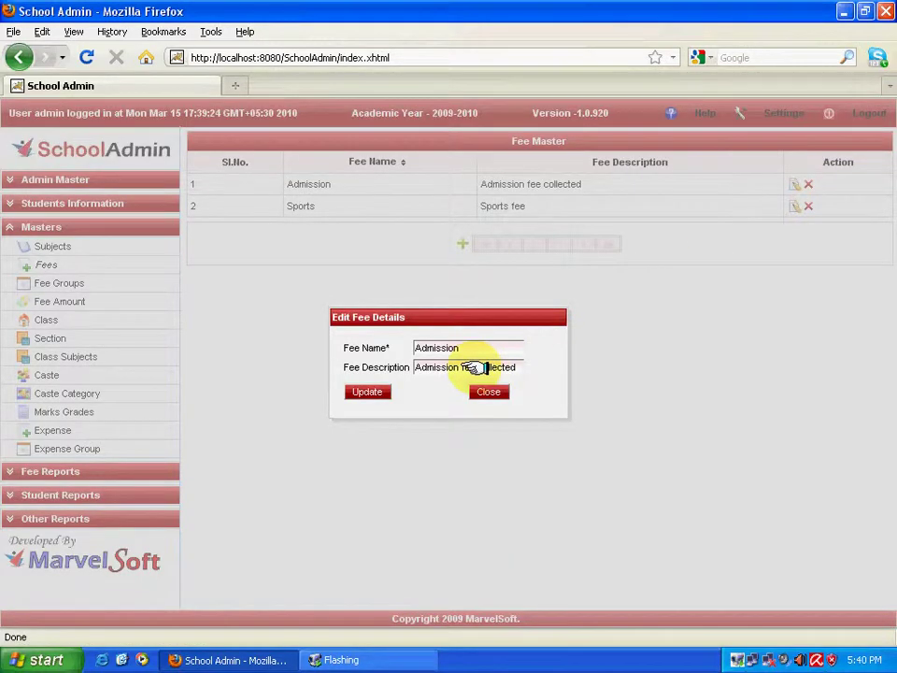
drag(483, 367, 476, 367)
drag(480, 367, 546, 366)
key(BackSpace)
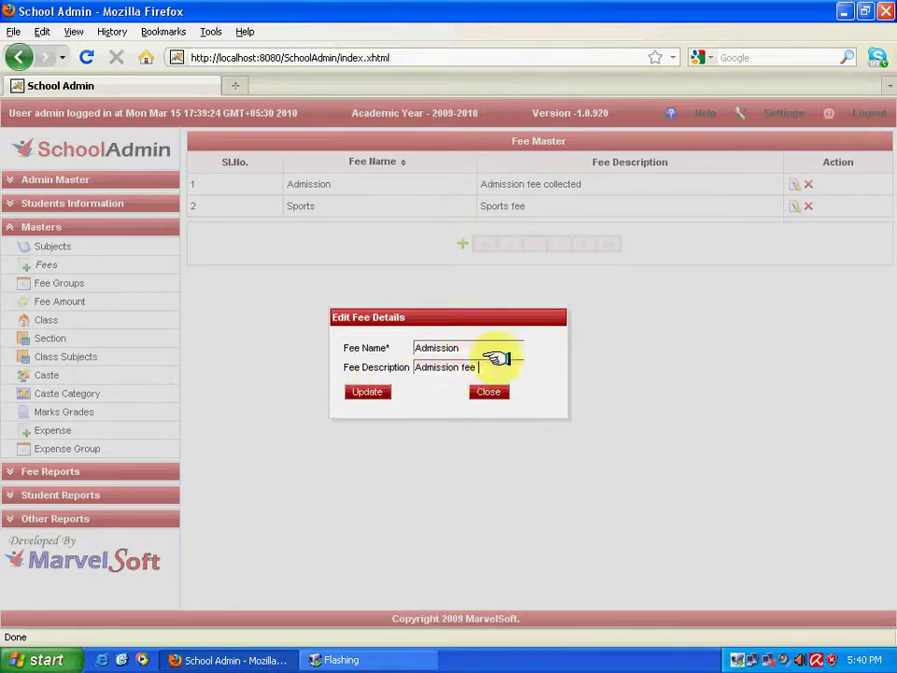
click(367, 390)
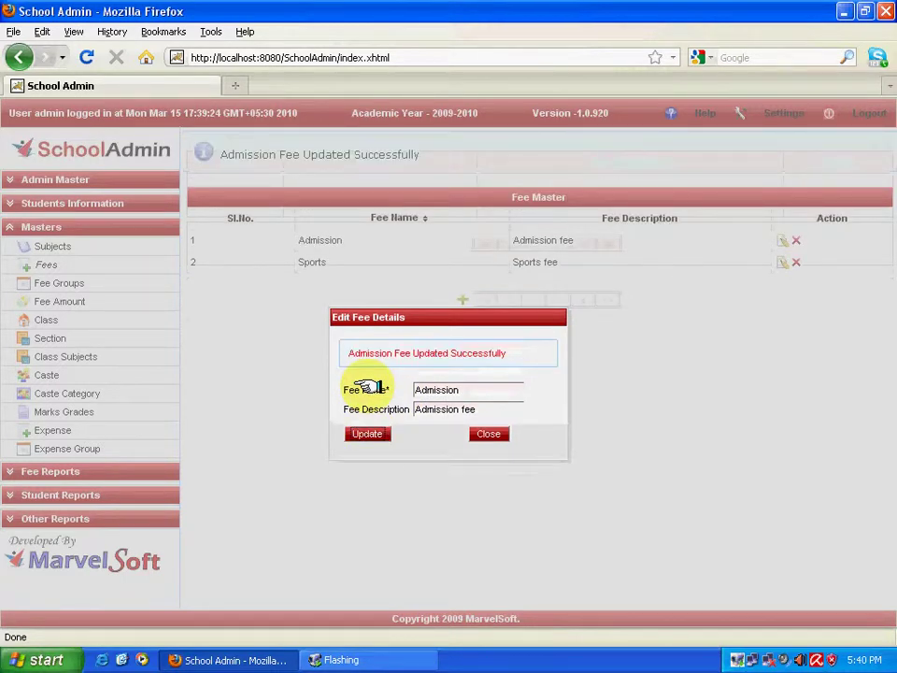
- Close the fee form and add a fee group named Yearly to the Fee Group Master, marked as annual fee and TDS
click(485, 434)
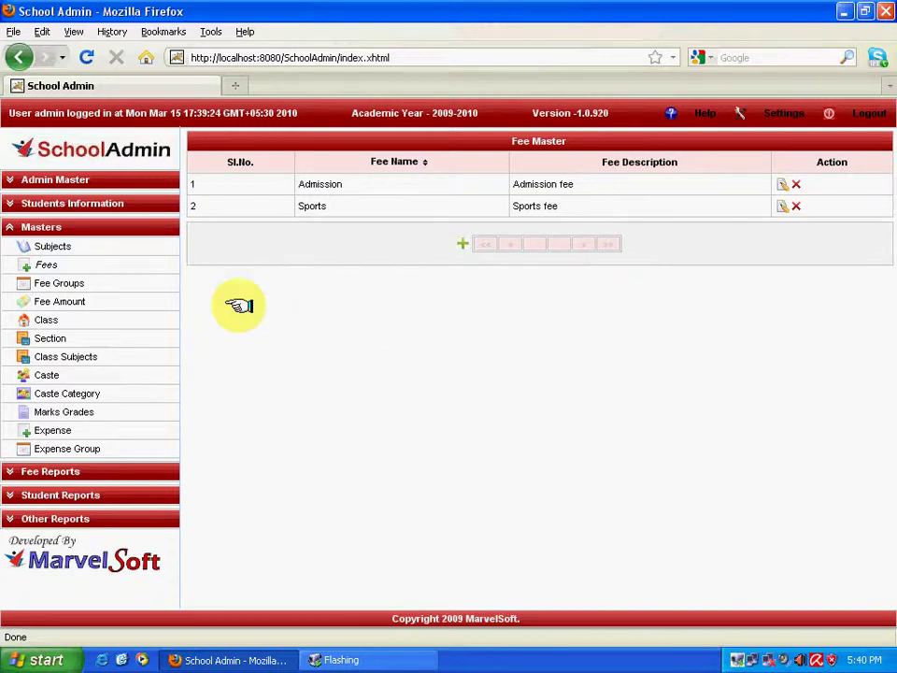
click(134, 285)
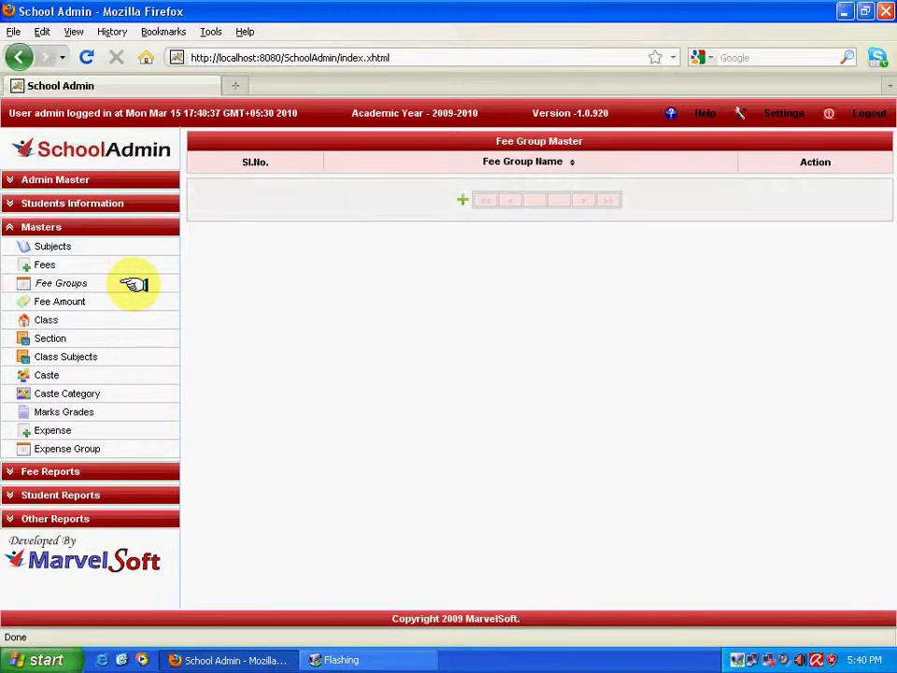
click(463, 199)
click(436, 323)
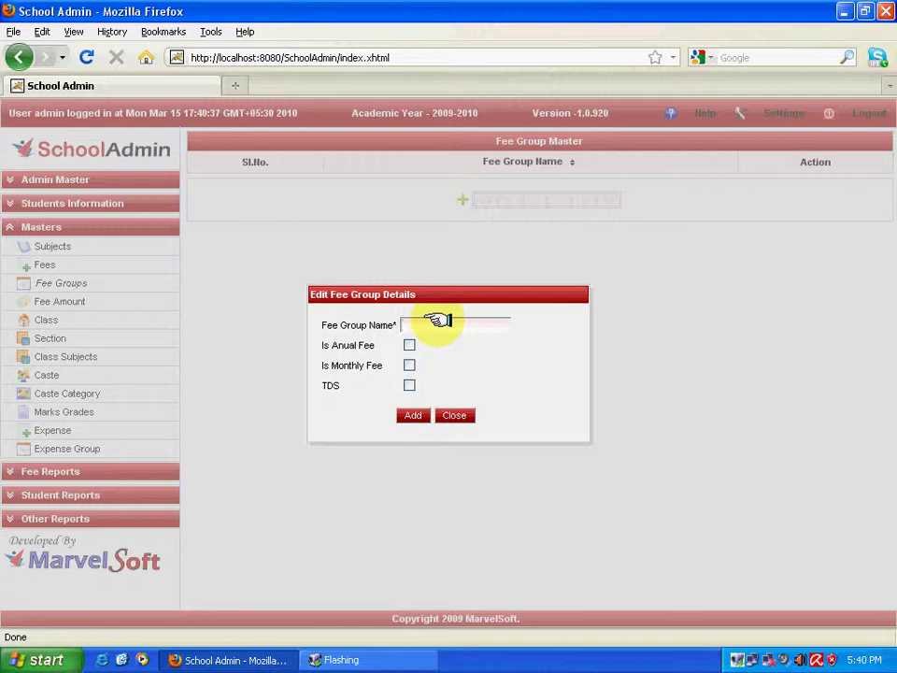
text(Yearly)
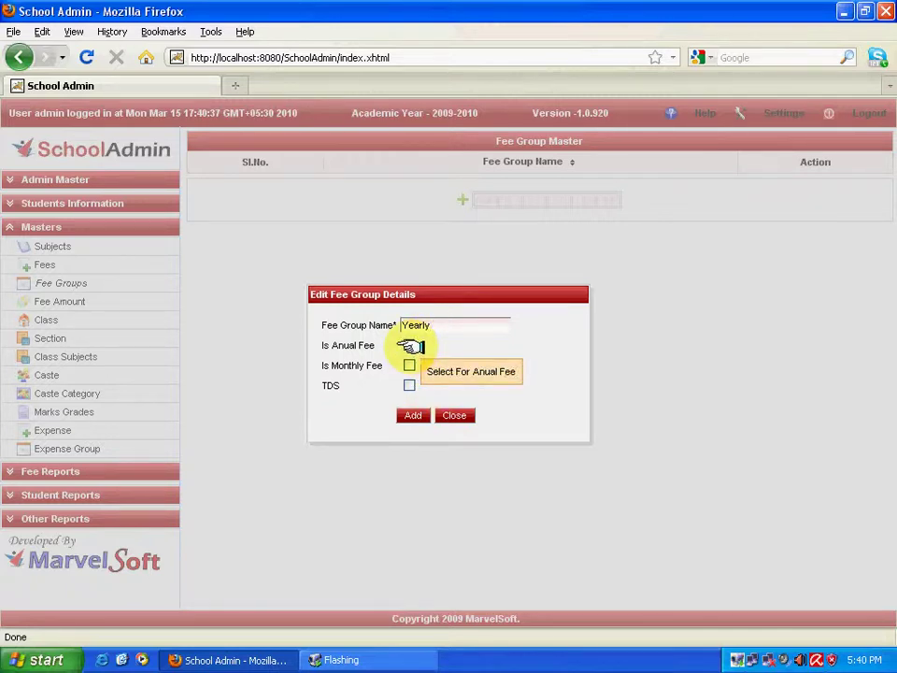
click(409, 344)
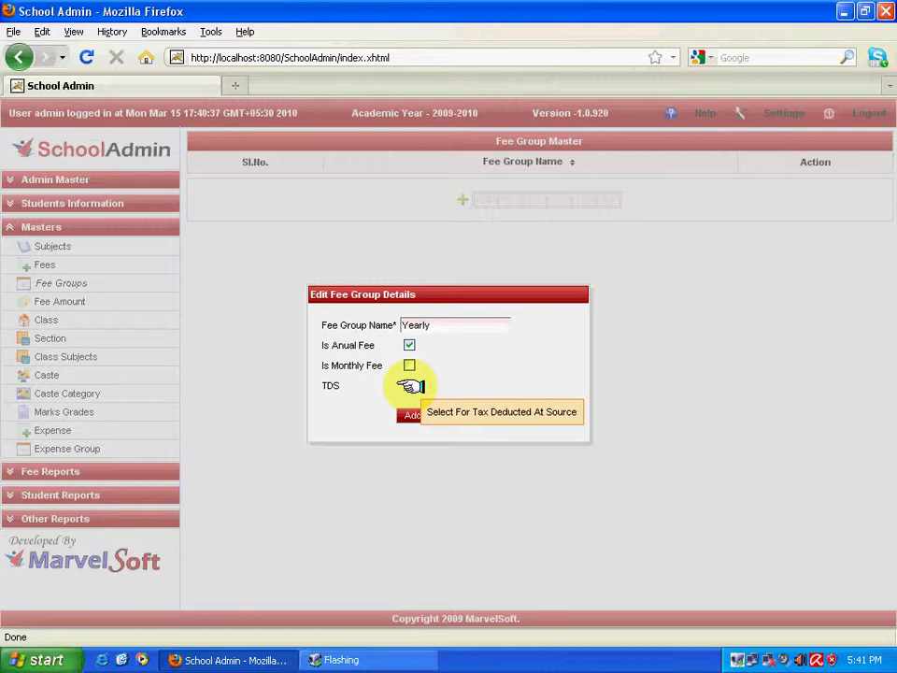
click(410, 385)
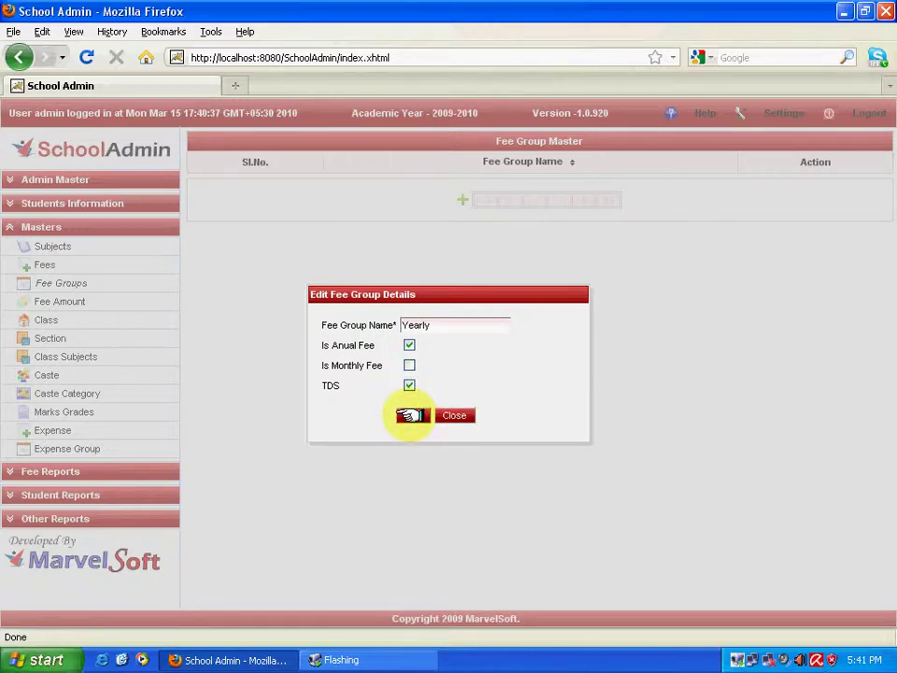
click(411, 415)
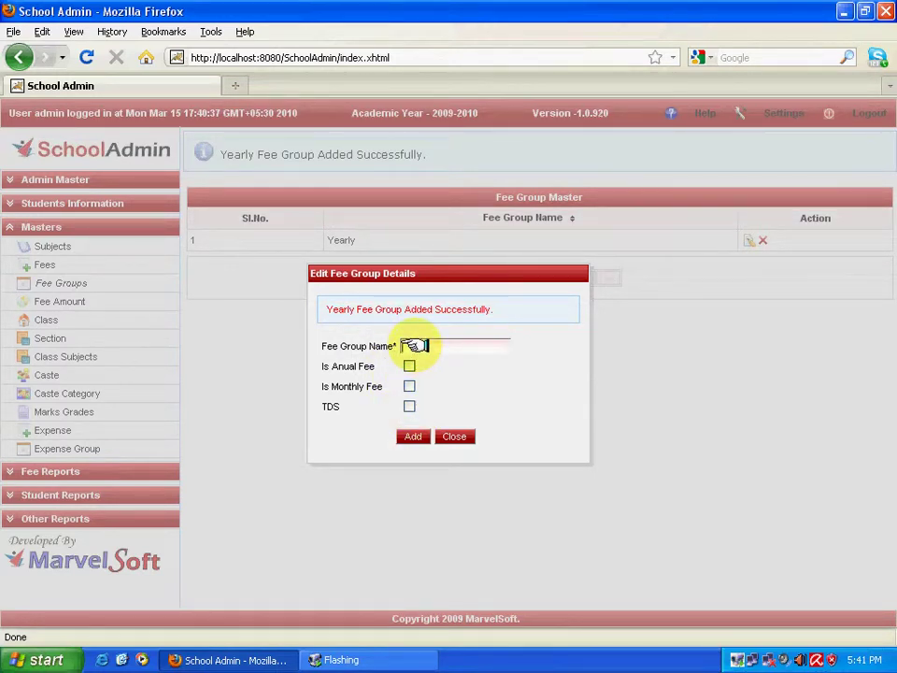
- Add a fee group named "Tution fee", marked as a monthly fee, and close the fee group form
text(Tution )
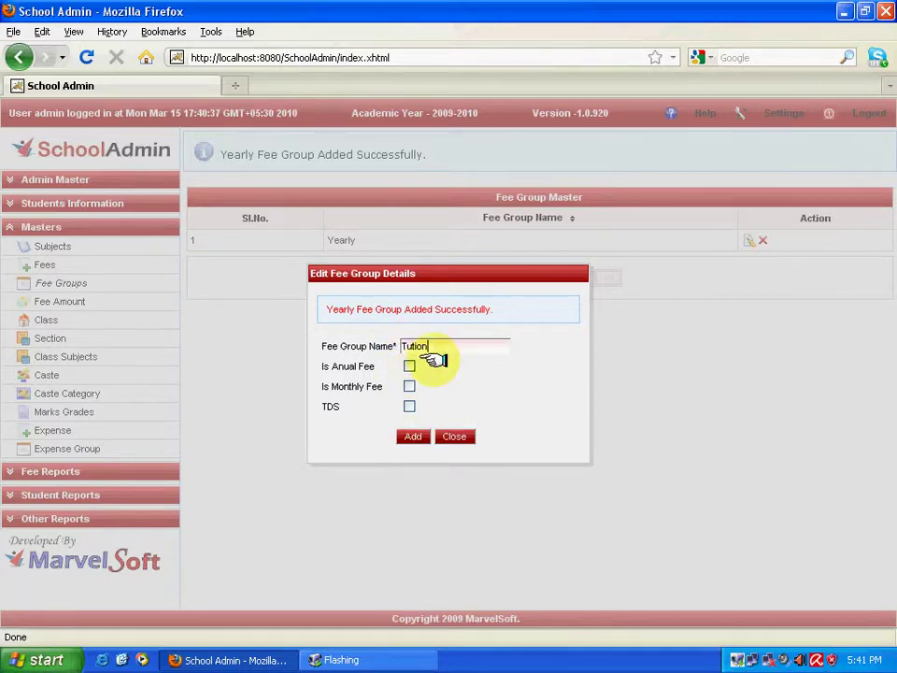
text(fee)
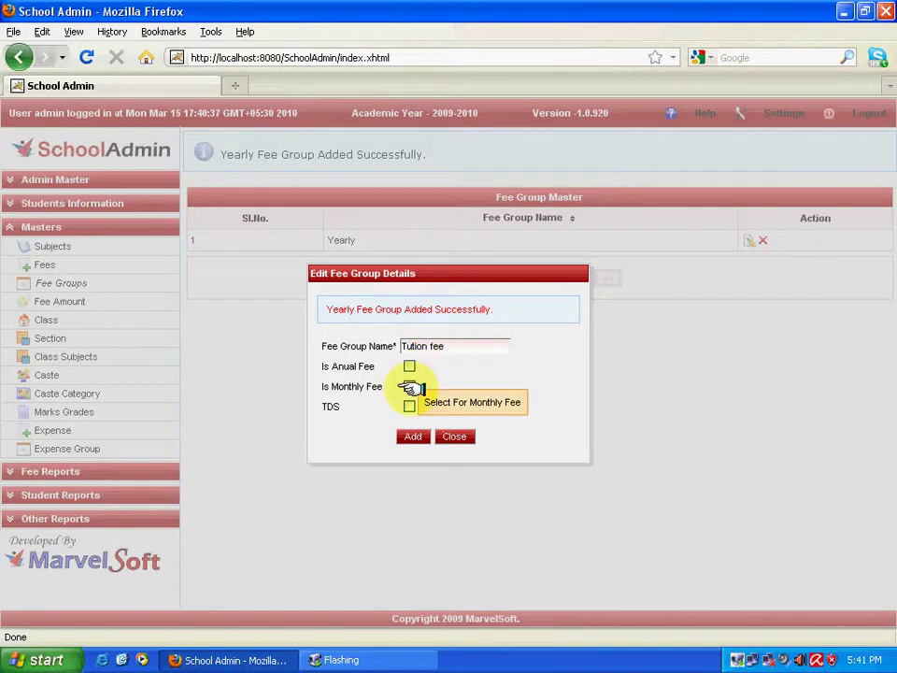
click(409, 386)
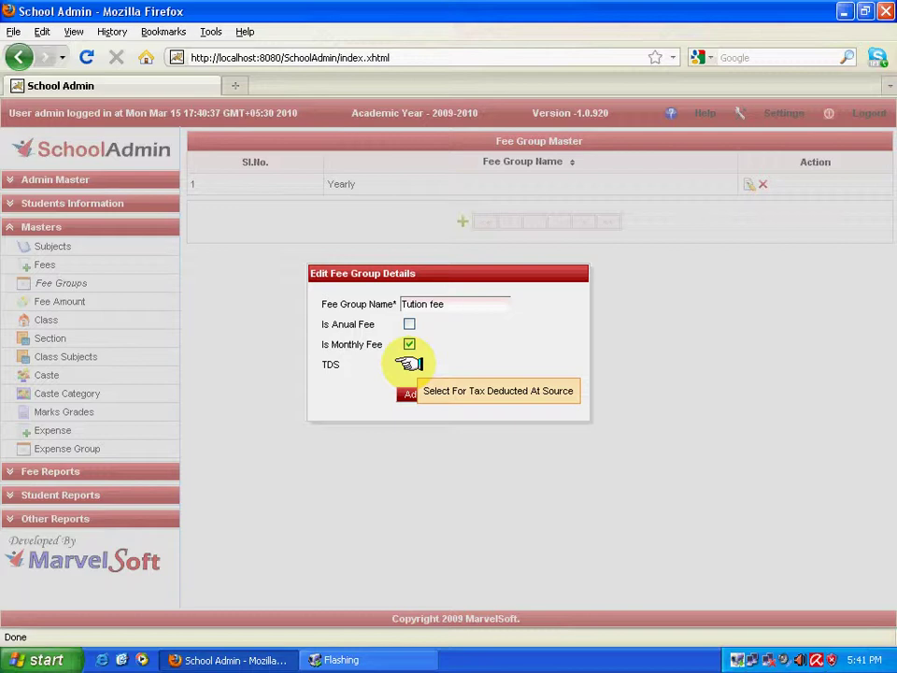
click(408, 394)
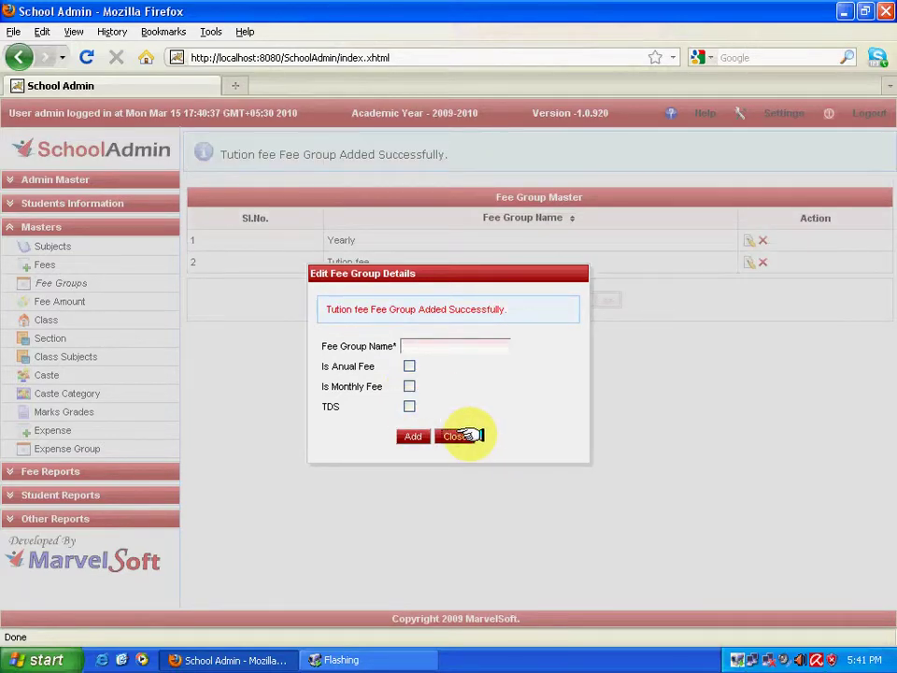
click(463, 436)
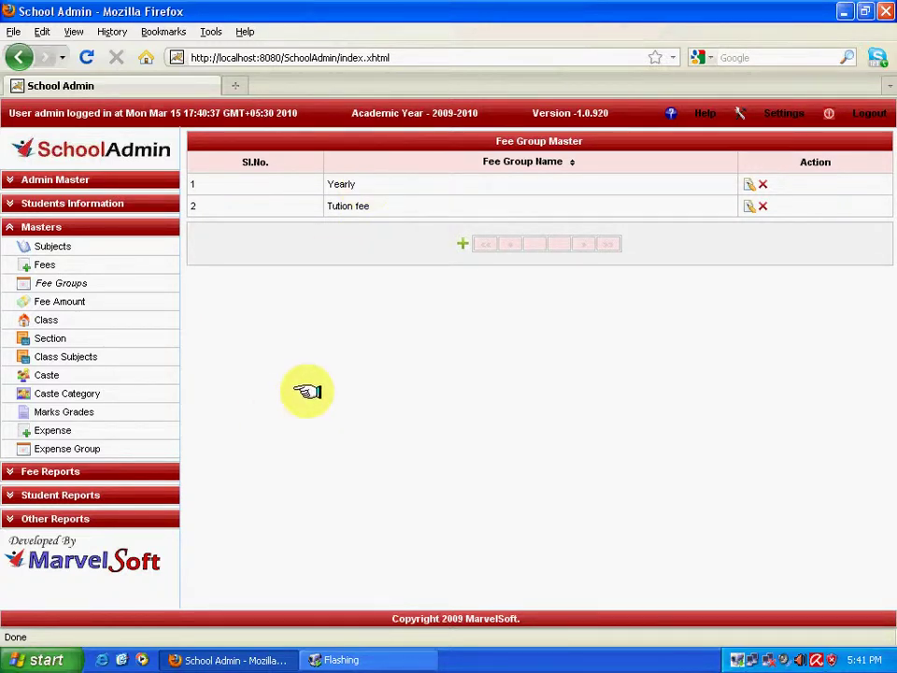
- Add a class named "I std" with weight 10 to the Class Master
click(80, 319)
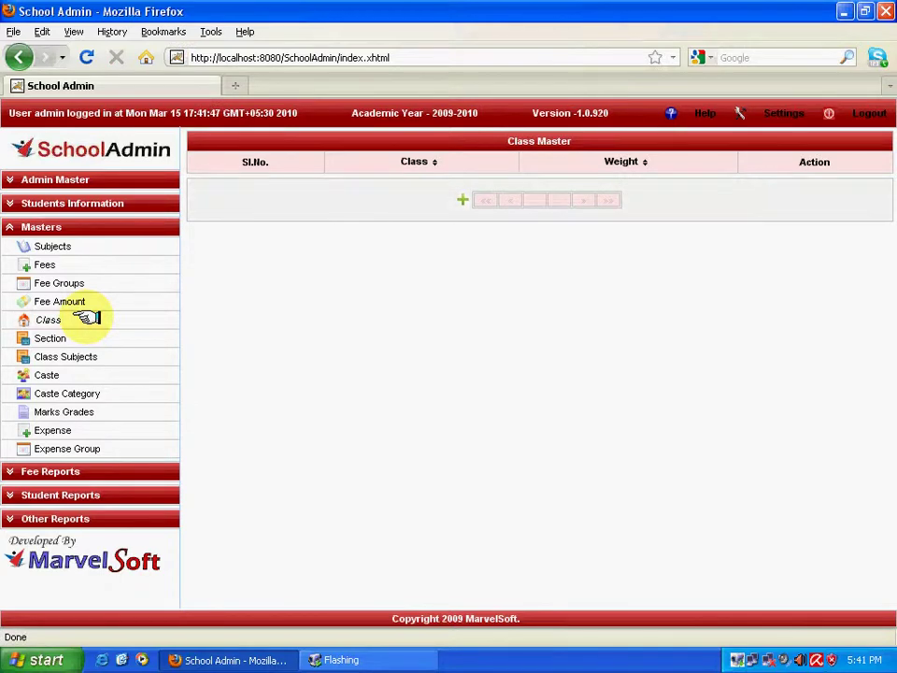
click(459, 199)
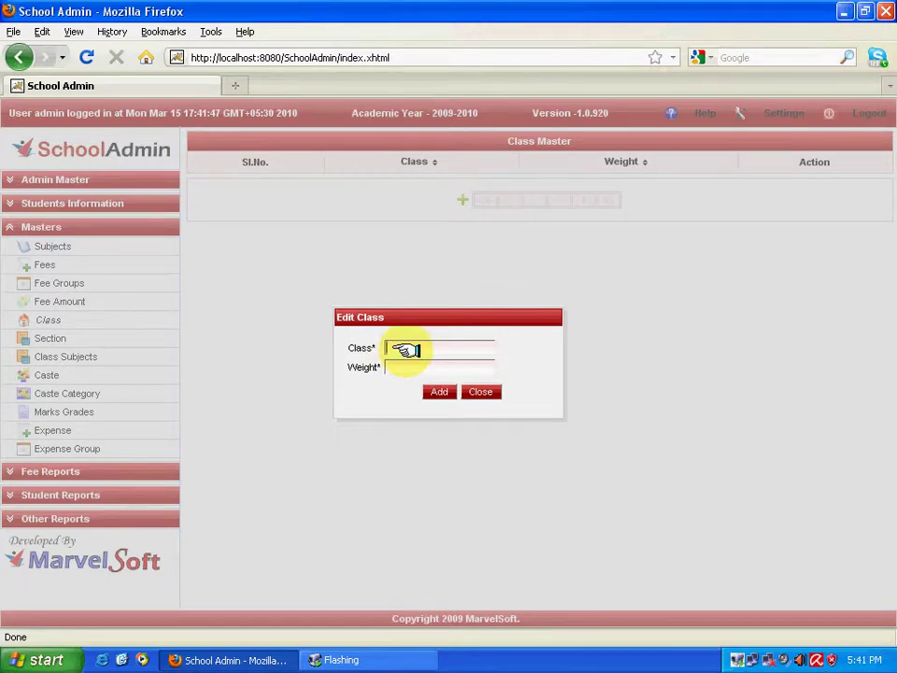
text(1s)
text(10)
click(437, 392)
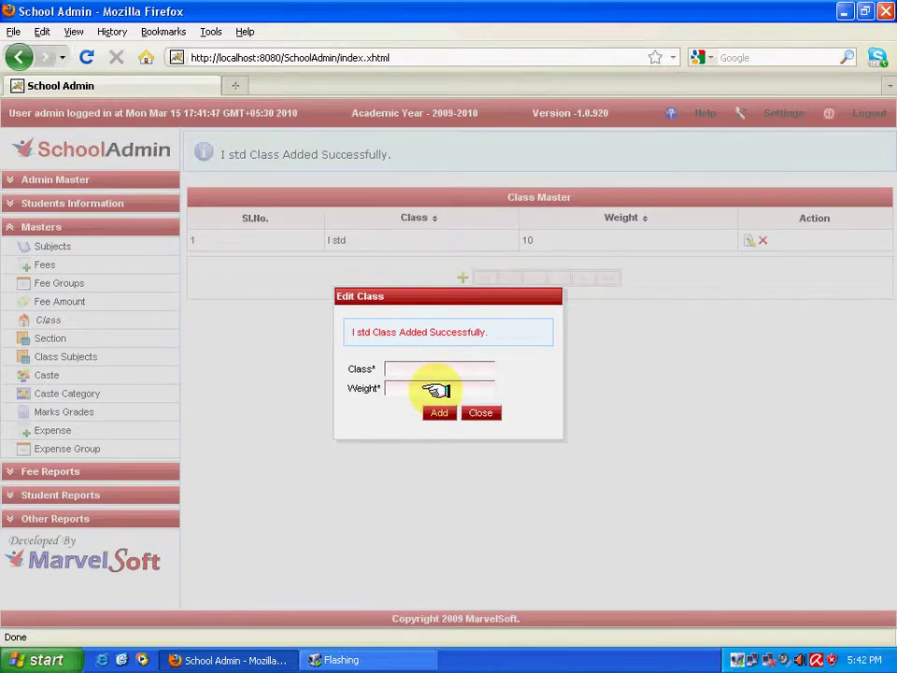
- Add a class named "II std" with weight 2 and close the class form
click(421, 370)
text(II s)
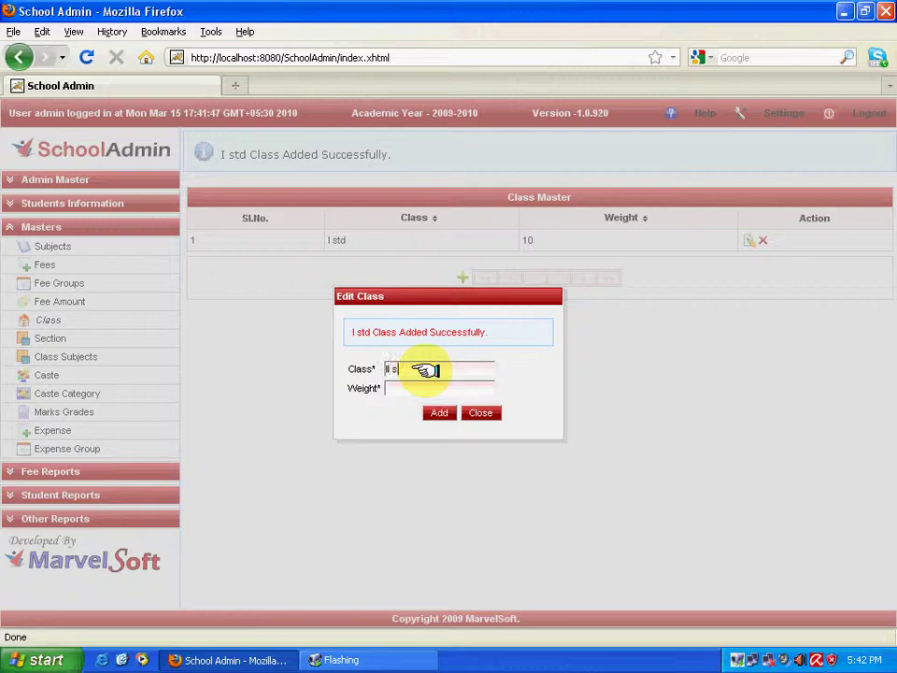
text(td)
key(Tab)
text(2)
key(Return)
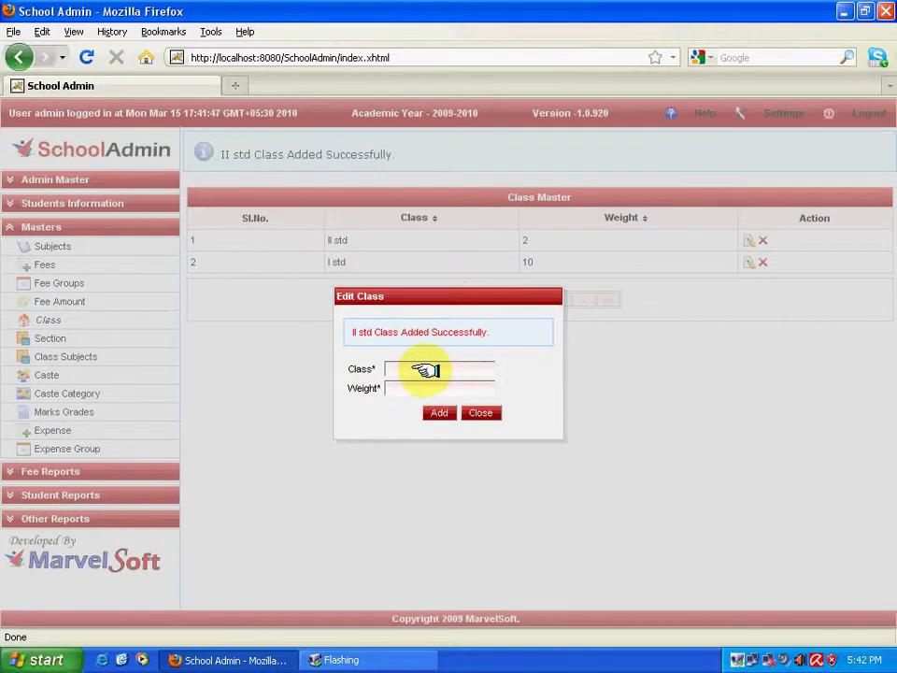
click(477, 411)
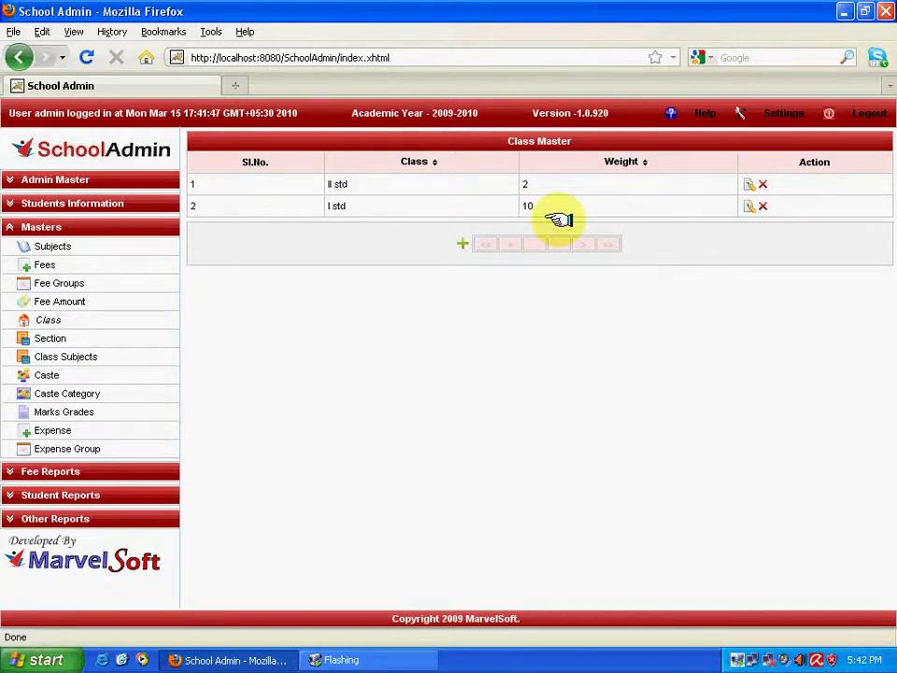
click(751, 185)
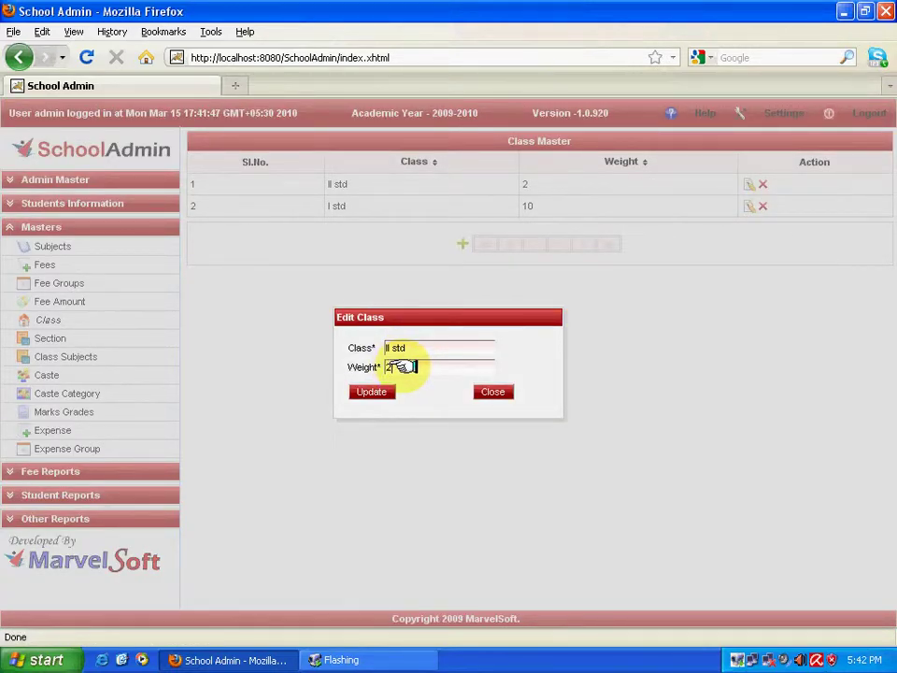
click(492, 392)
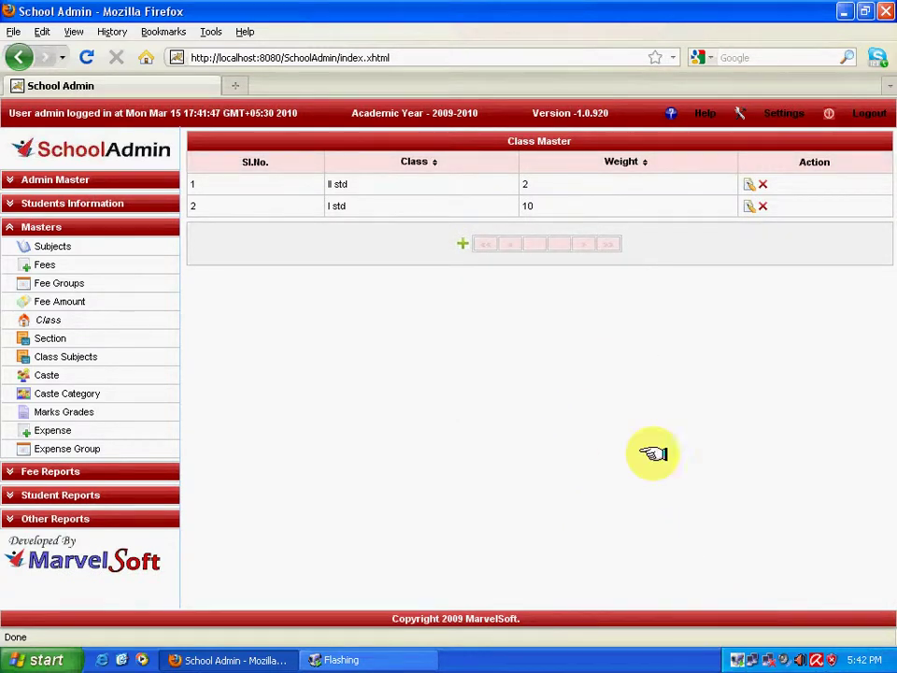
right_click(734, 657)
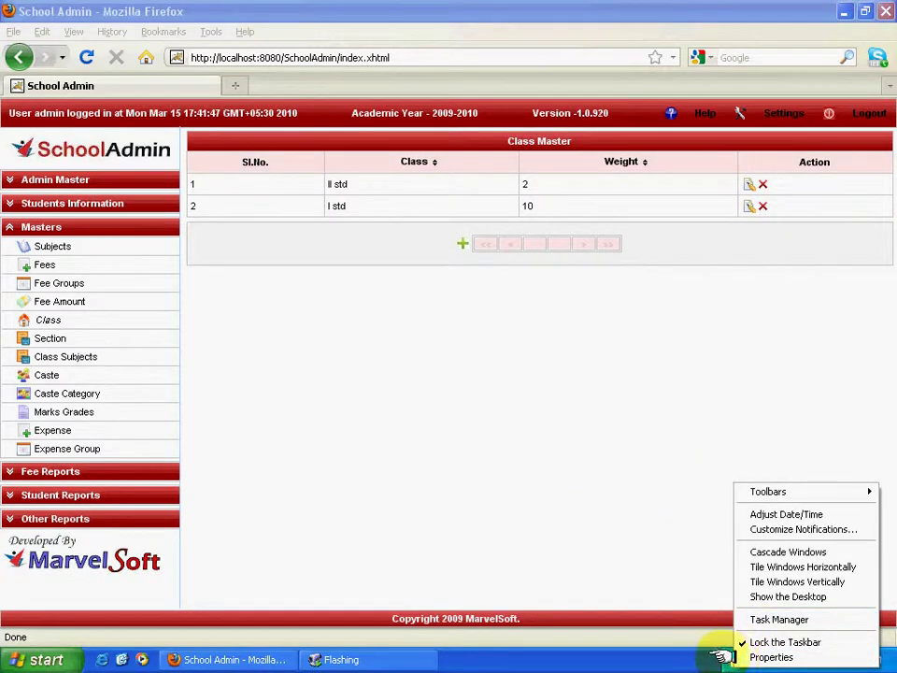
click(734, 646)
right_click(738, 657)
click(762, 595)
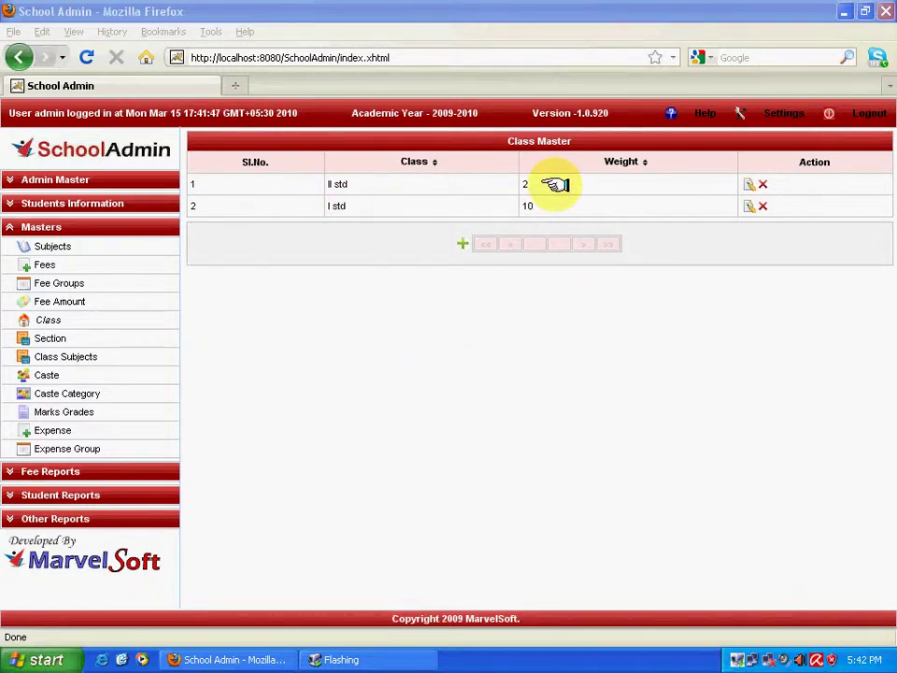
- Set the weight of the II std class to 20, save the update and close the form
click(749, 183)
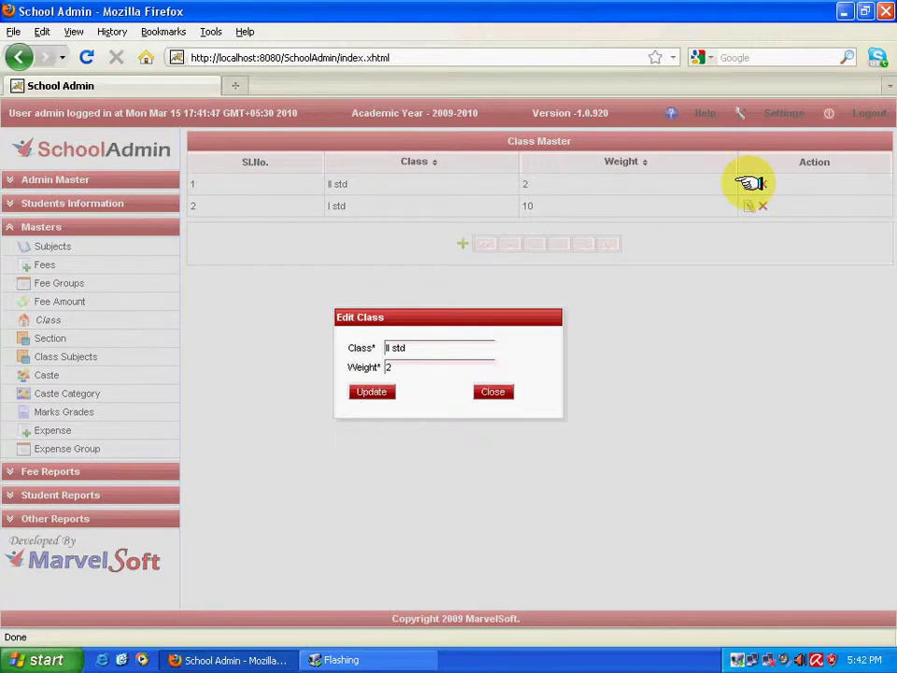
click(429, 367)
text(0)
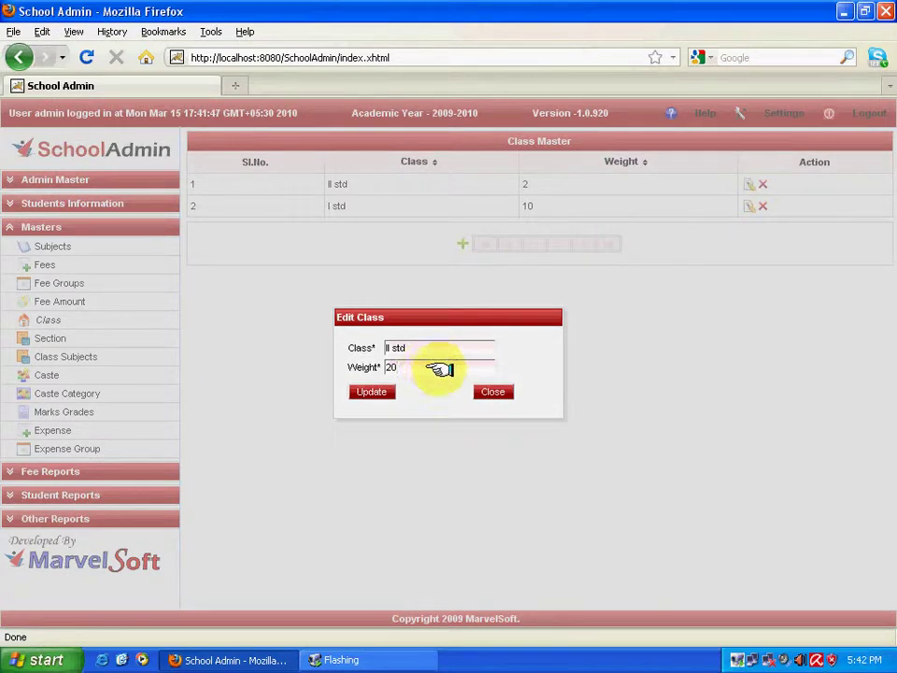
click(369, 391)
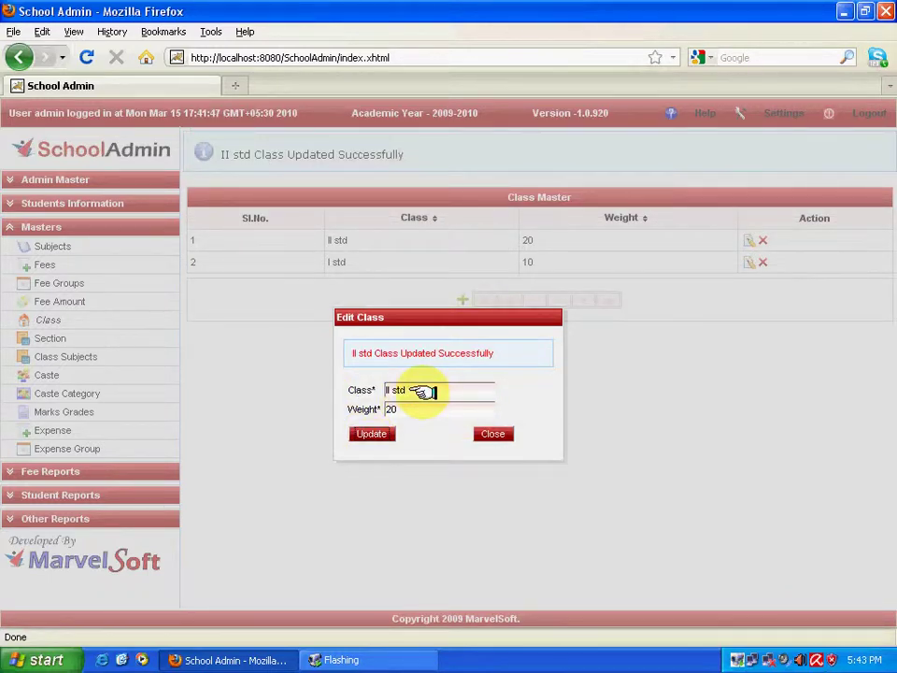
click(491, 432)
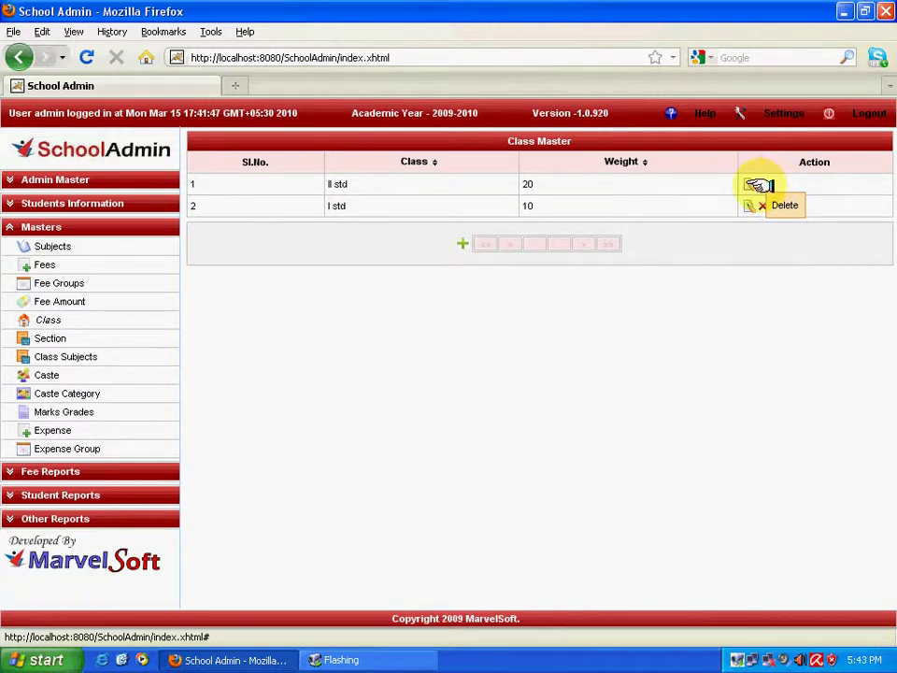
- Add a fee amount of 1200 to the Fee Amount Master for the Admission fee, Yearly fee group and I std class
click(133, 303)
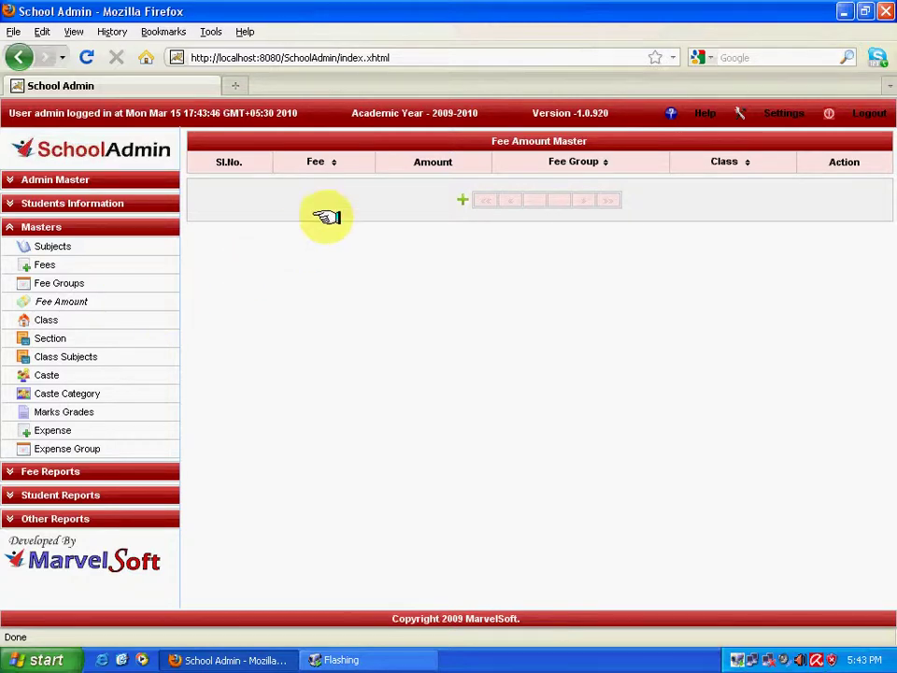
click(461, 198)
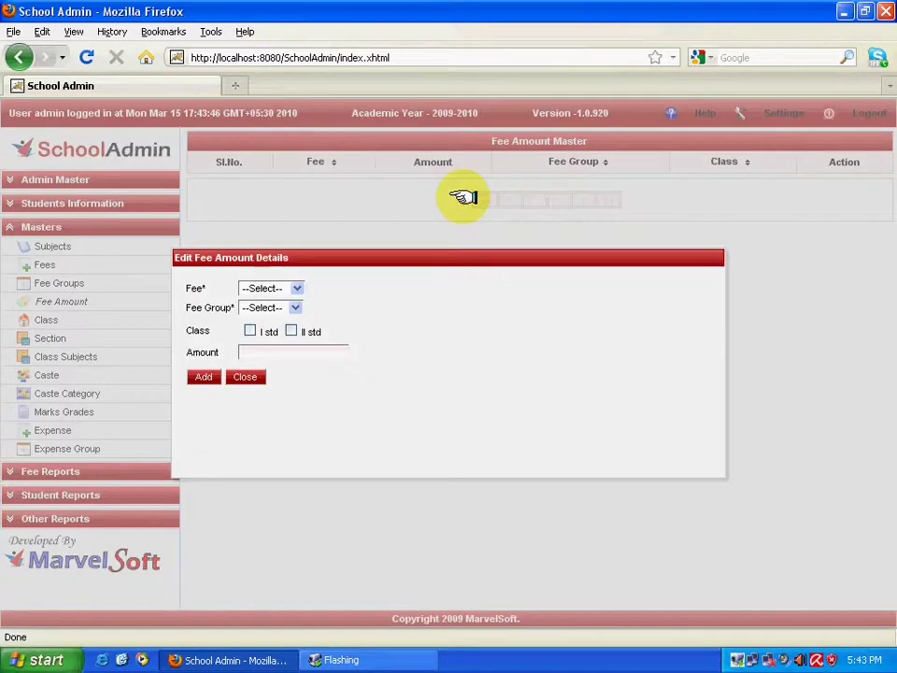
click(283, 288)
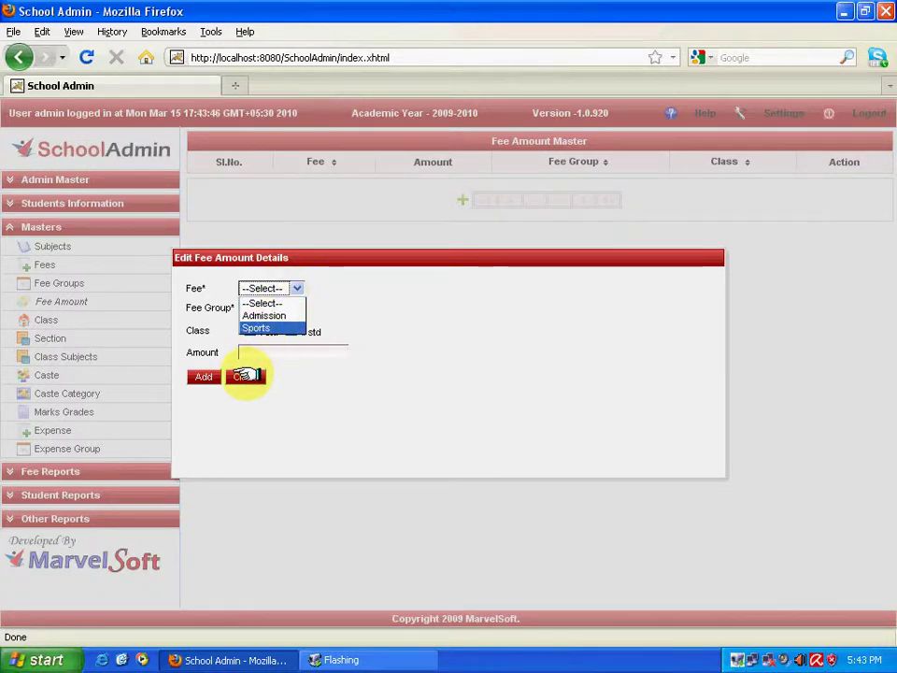
click(264, 318)
click(283, 308)
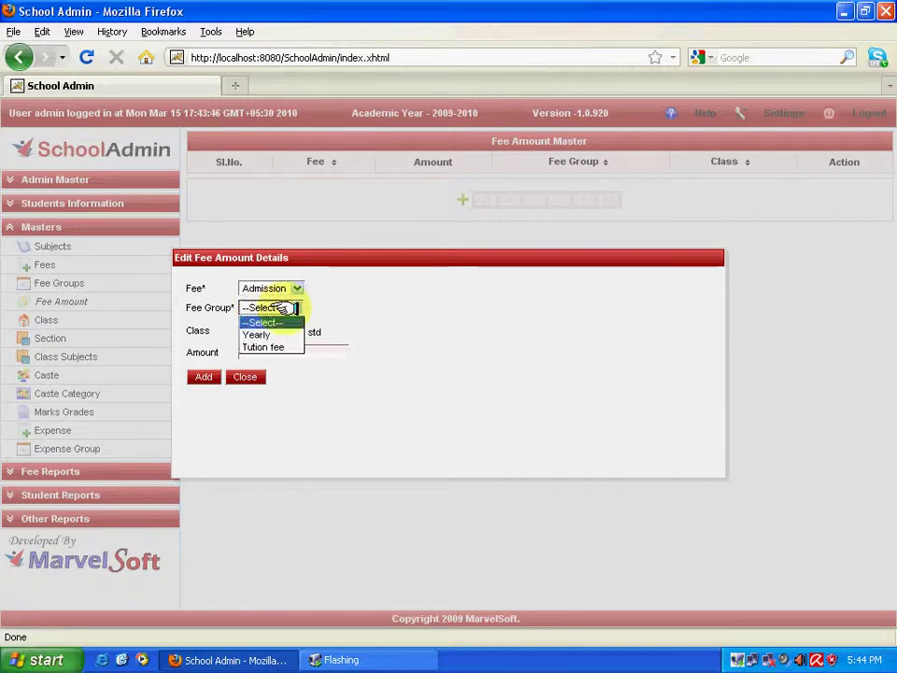
click(258, 335)
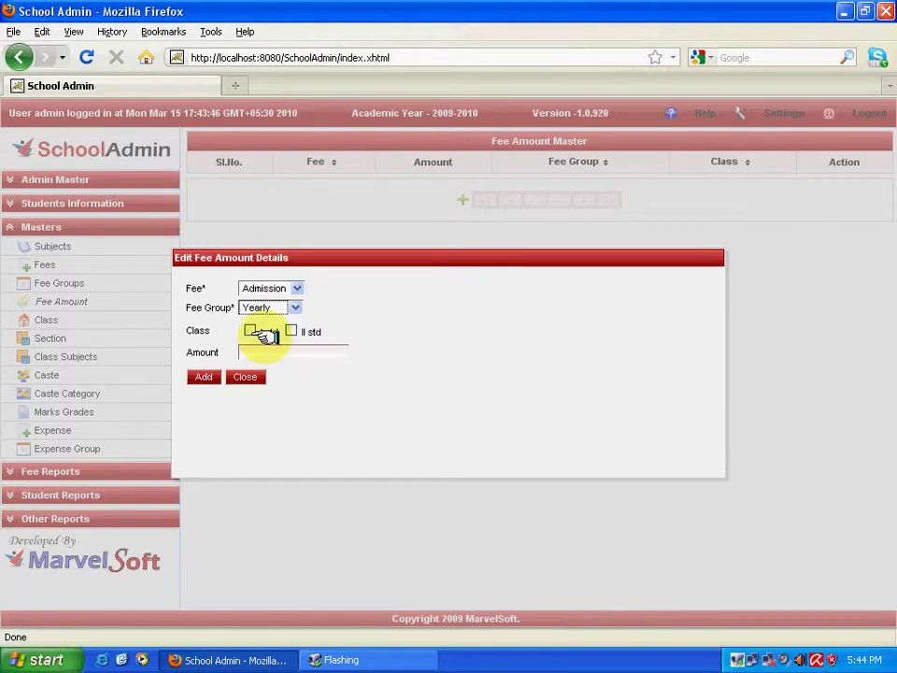
click(249, 331)
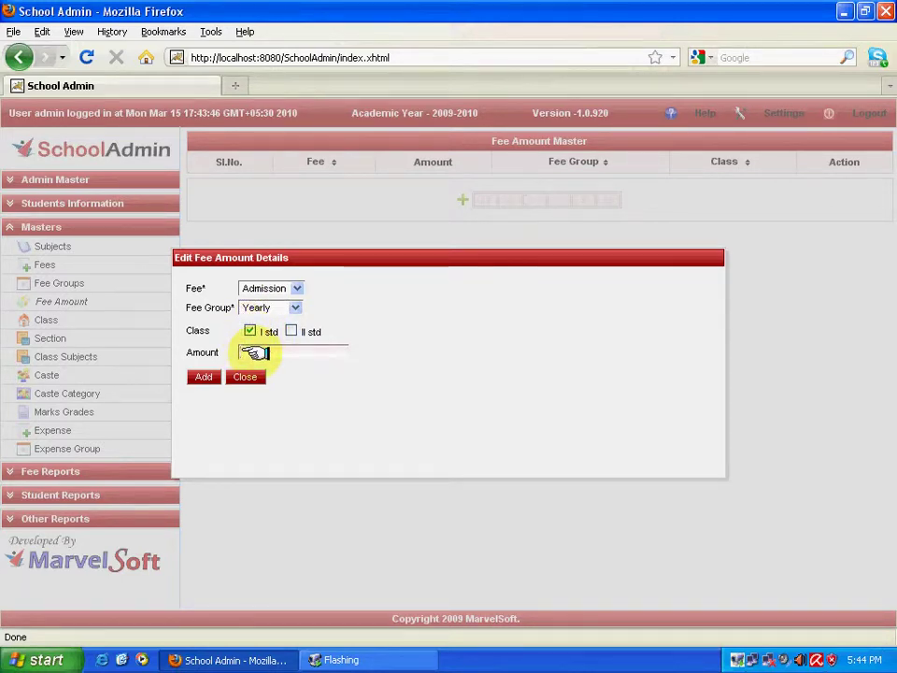
click(254, 352)
text(10)
text(00)
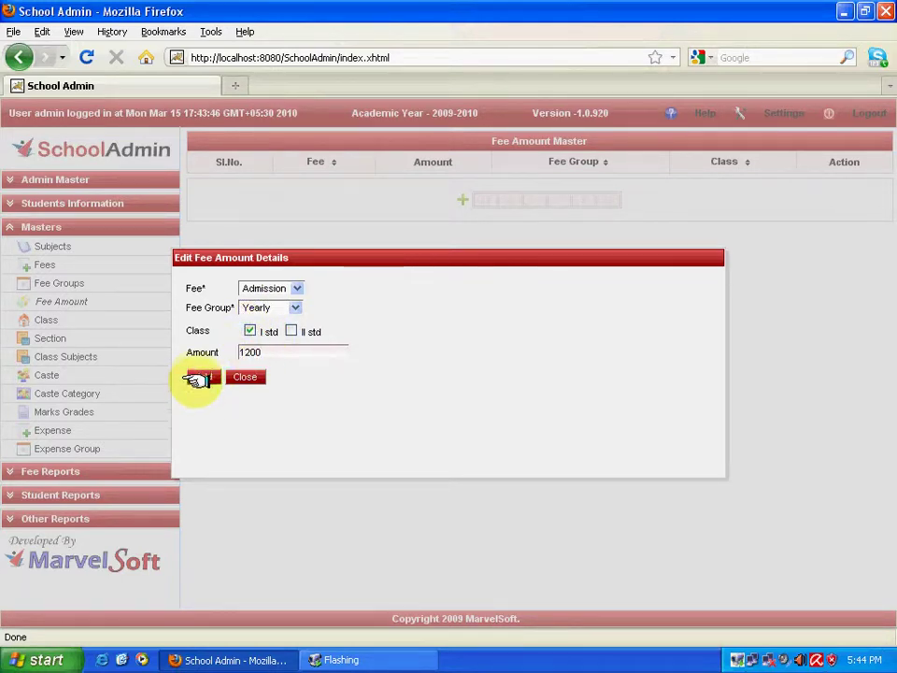
click(199, 376)
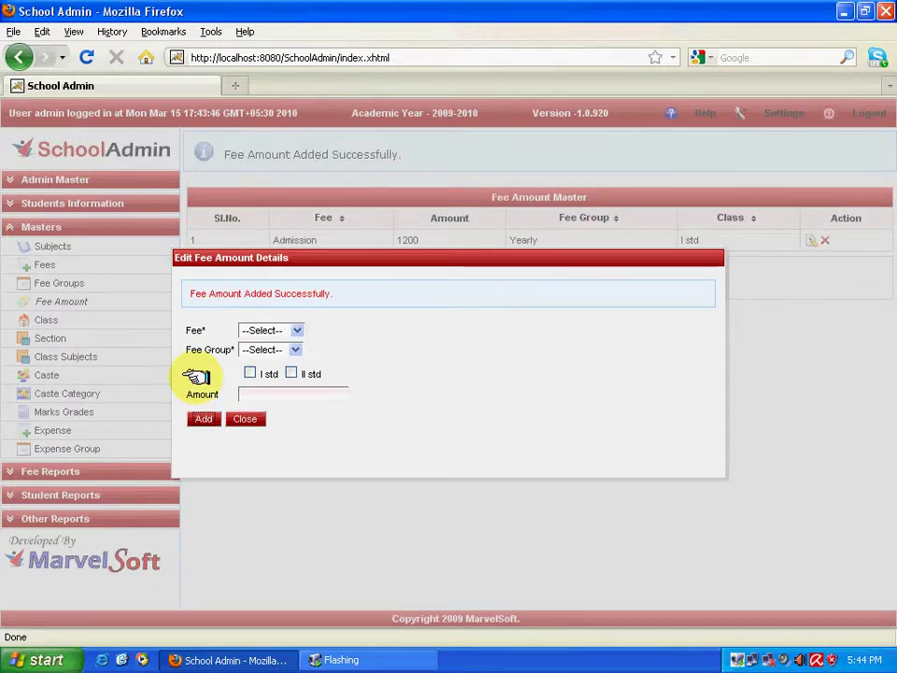
- Add a fee amount of 100 for the Sports fee, Tution fee group and classes I std and II std, and close the form
click(290, 330)
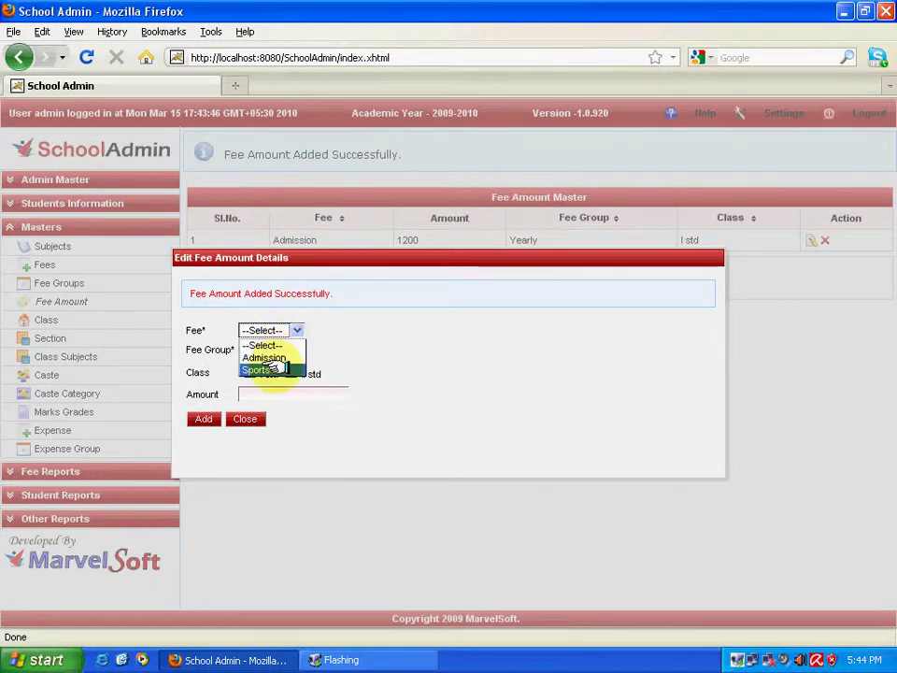
click(271, 369)
click(275, 308)
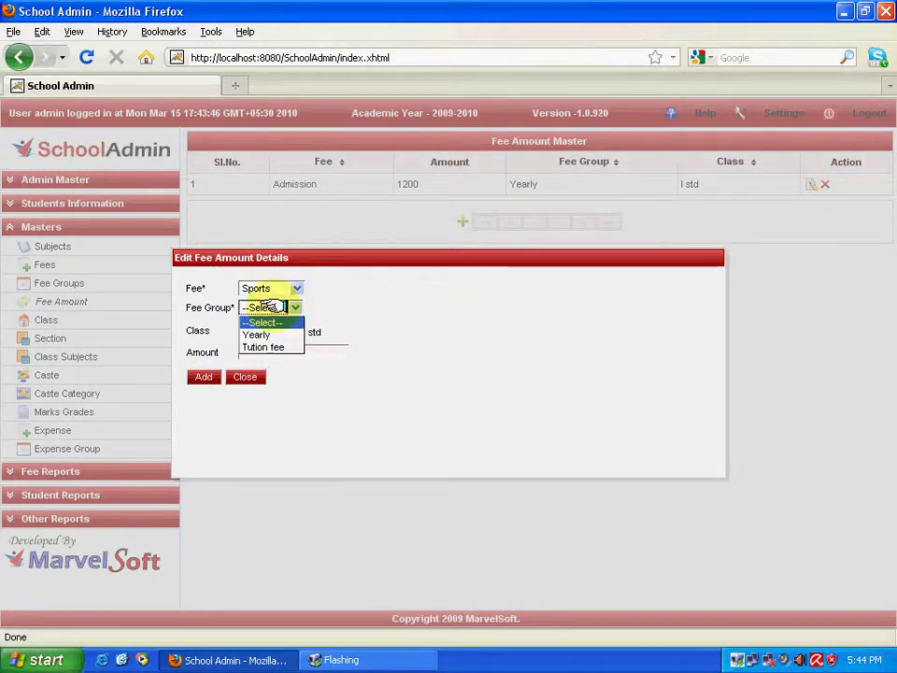
click(271, 348)
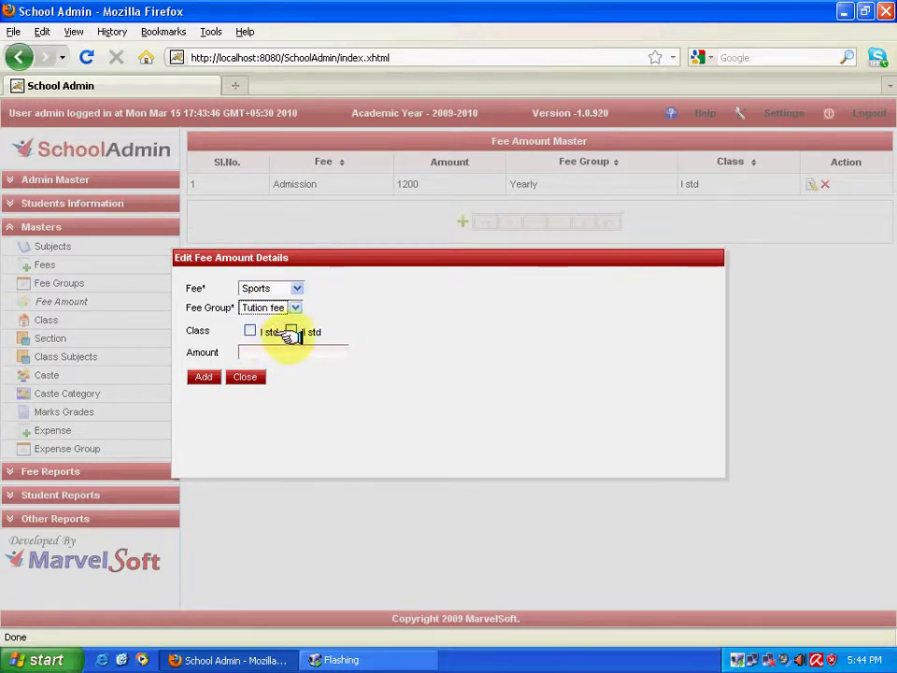
click(292, 331)
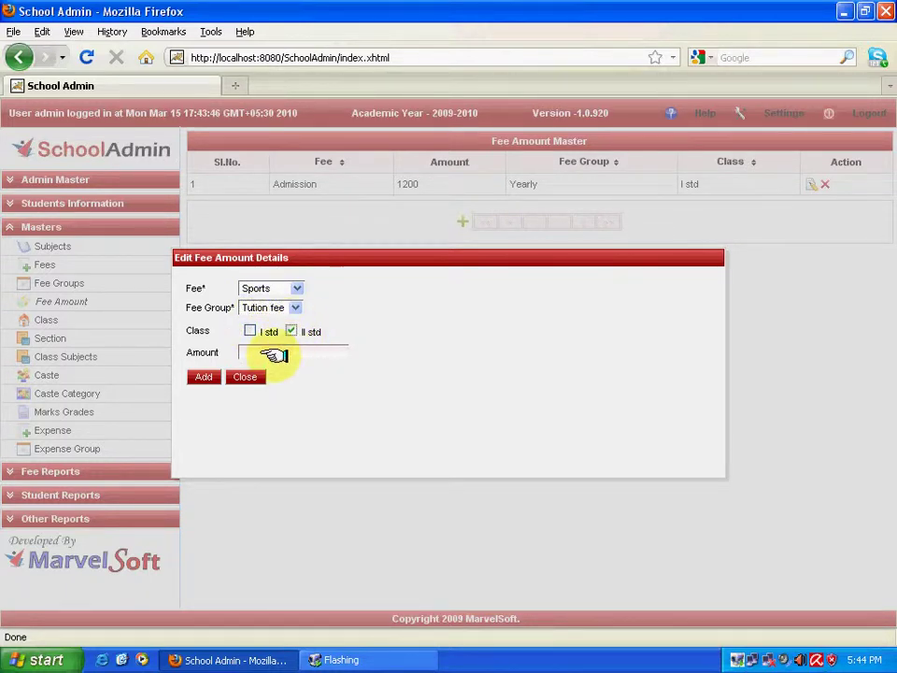
click(250, 331)
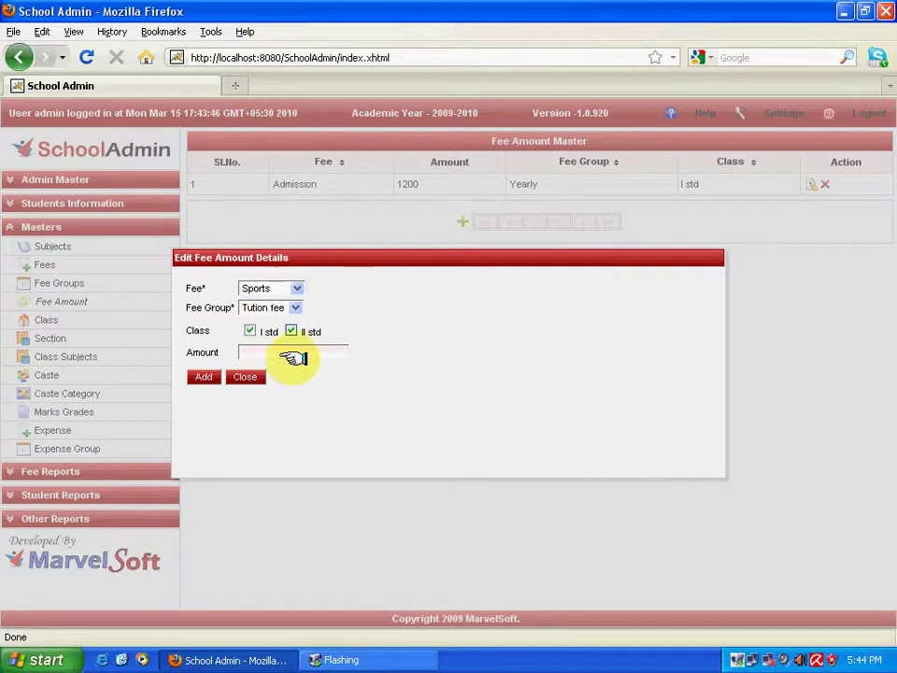
click(292, 353)
text(100)
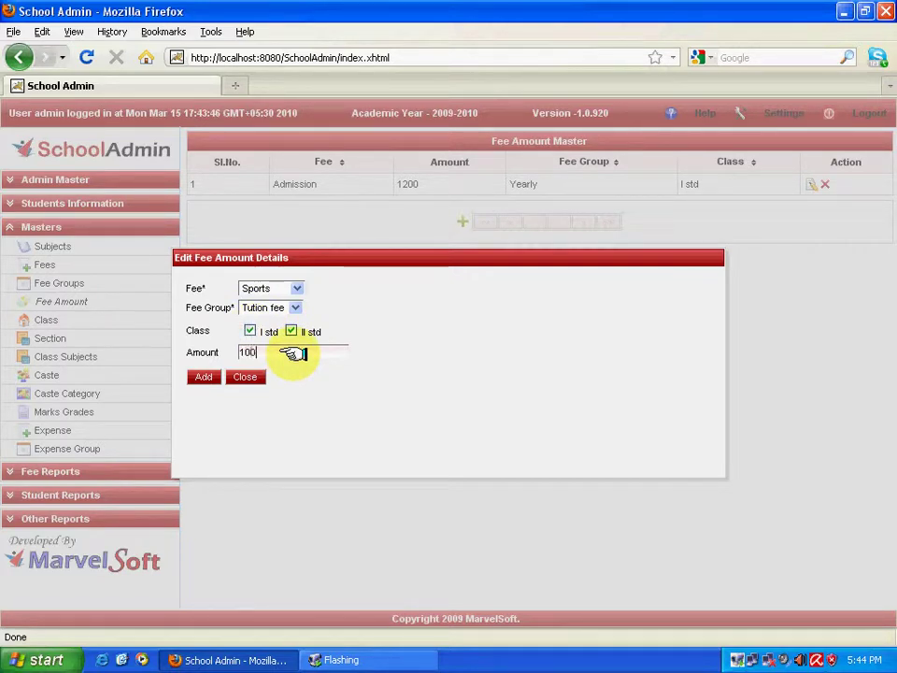
click(205, 378)
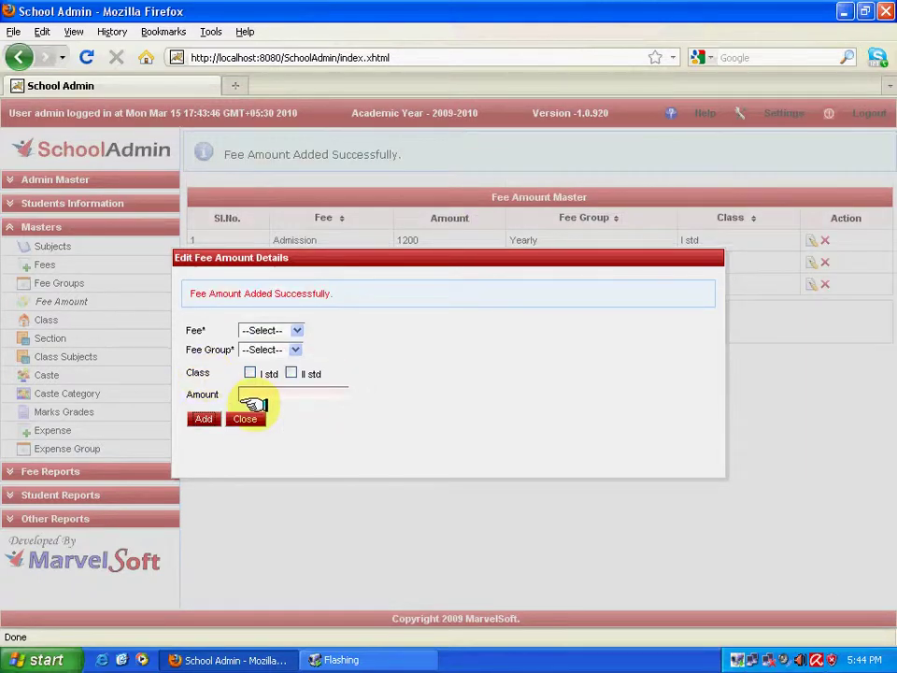
click(244, 417)
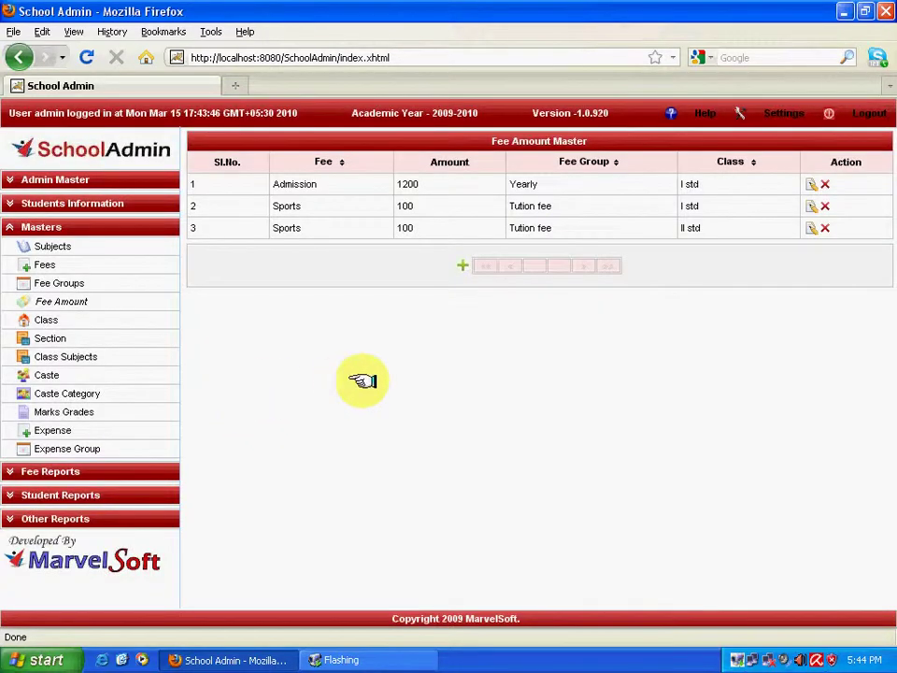
- Add a section named "A" to the Section Master and close the section form
click(61, 338)
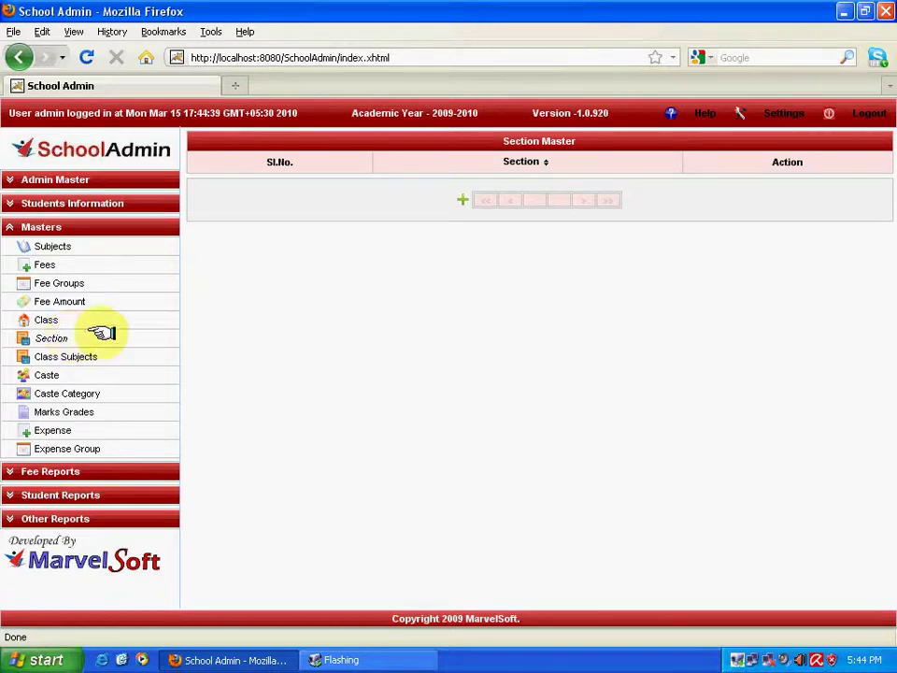
click(460, 198)
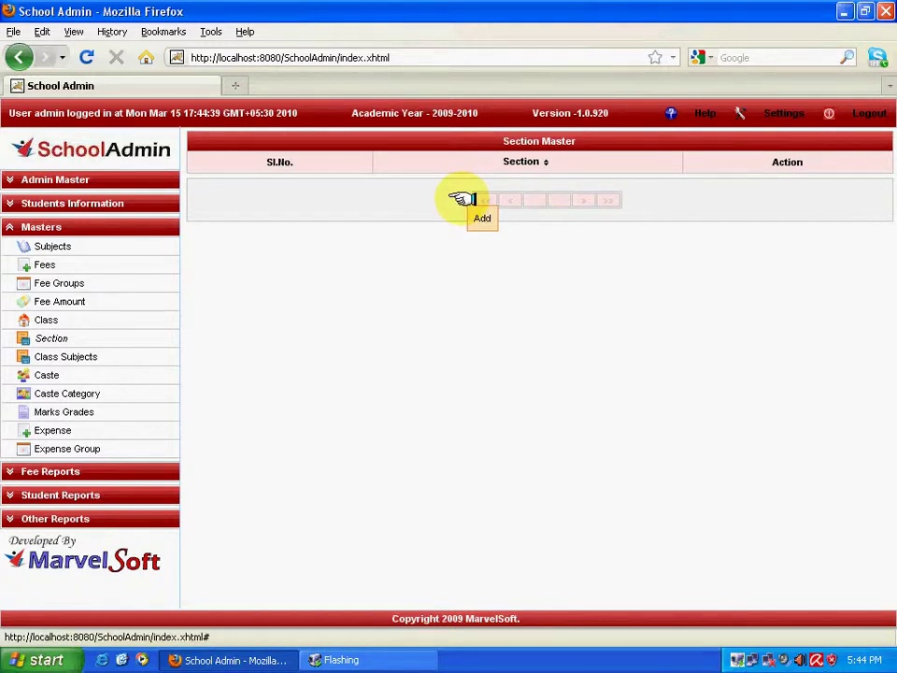
right_click(738, 659)
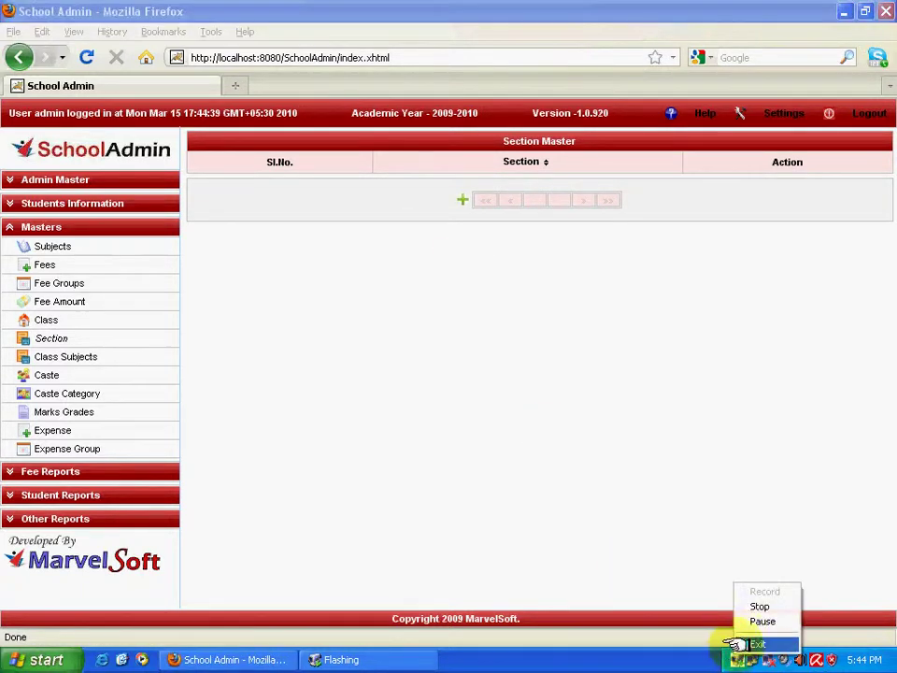
click(759, 620)
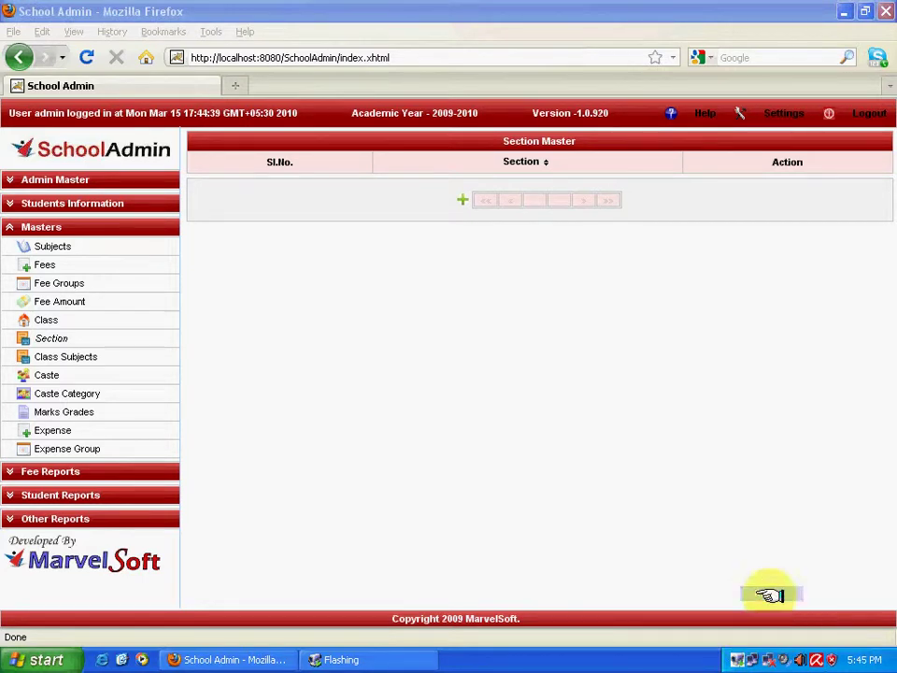
click(460, 196)
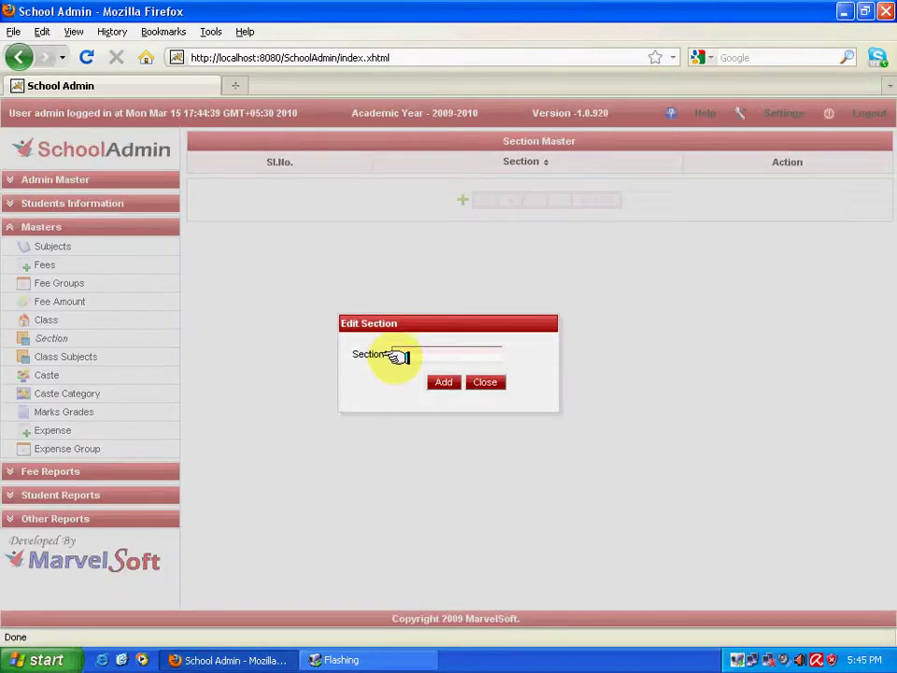
text(A)
click(435, 381)
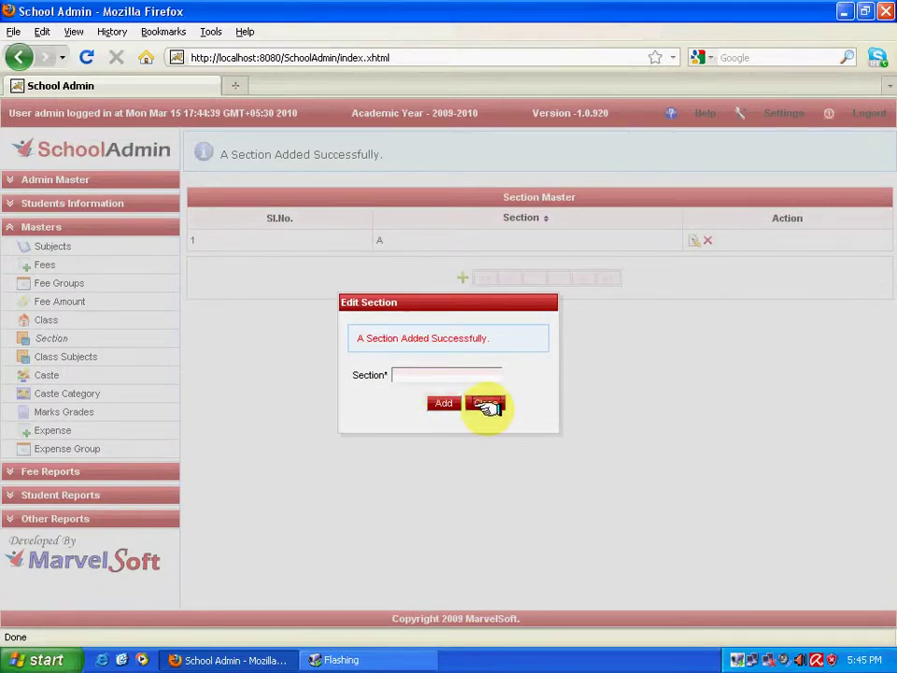
click(485, 403)
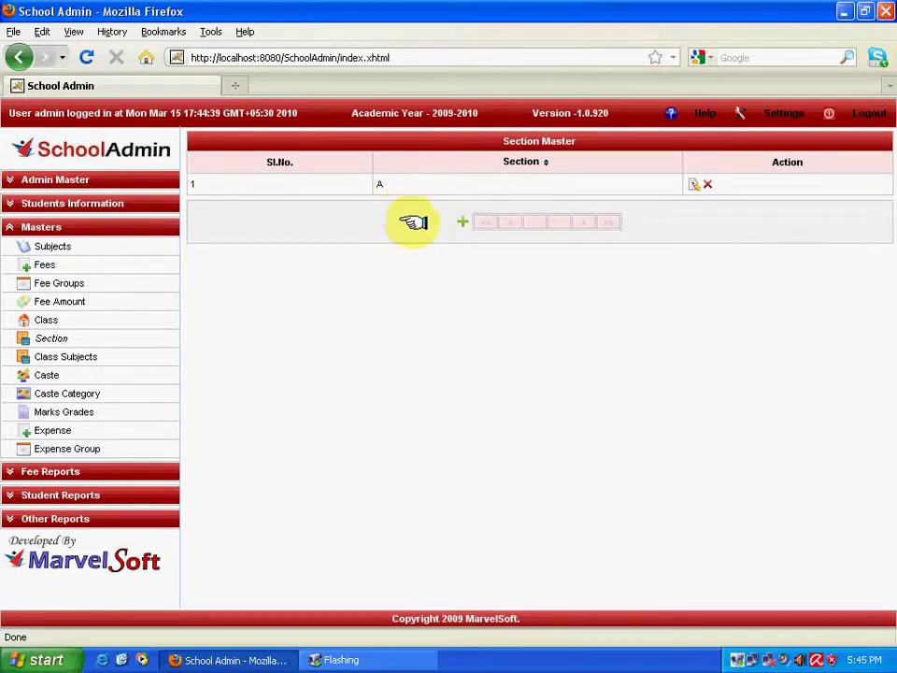
- Add a Class Subjects Master entry assigning Hindi and English to class I std, section A
click(81, 356)
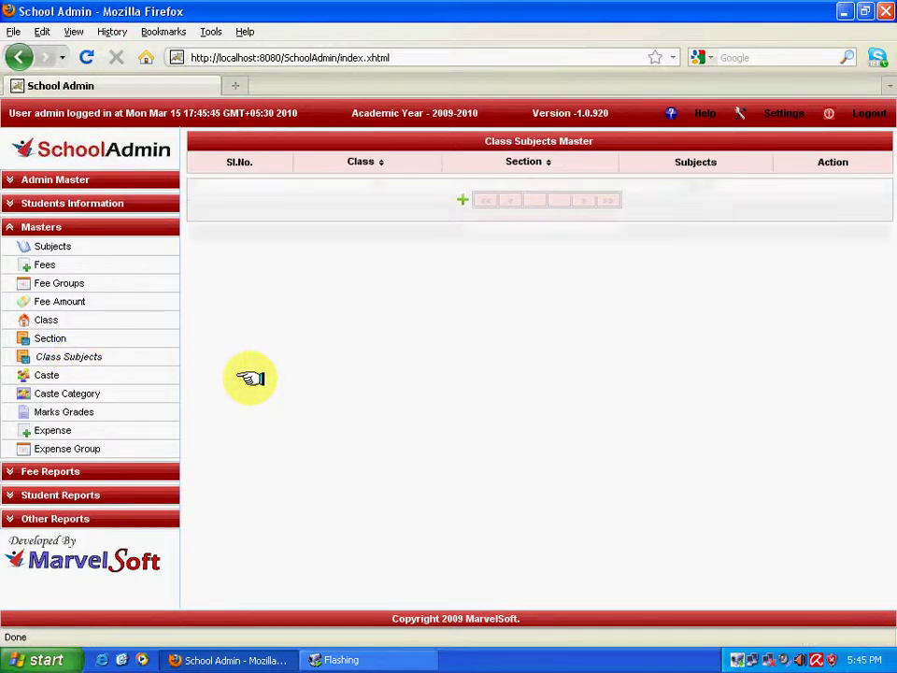
click(460, 199)
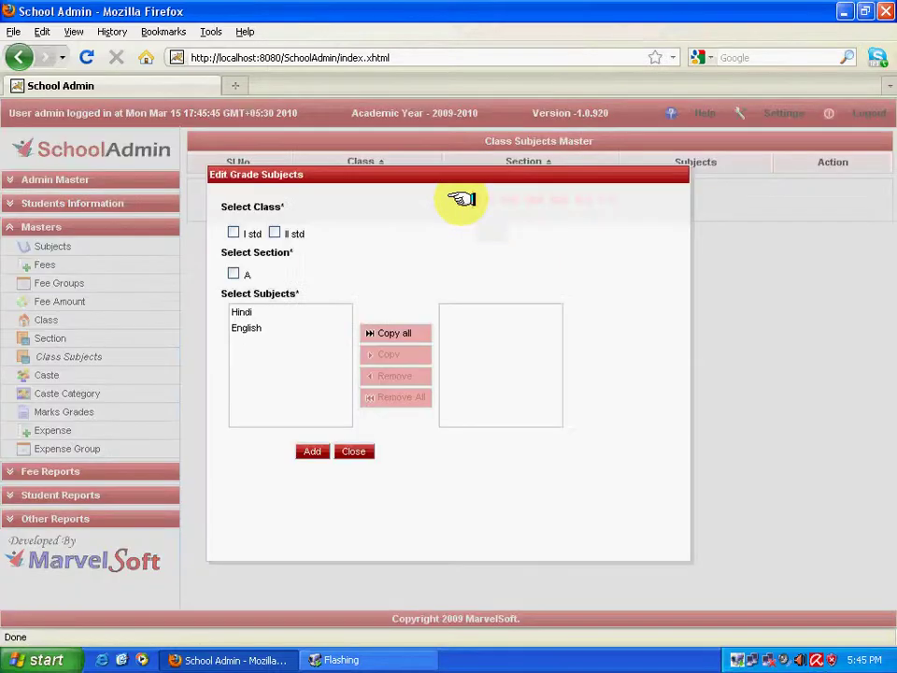
click(234, 232)
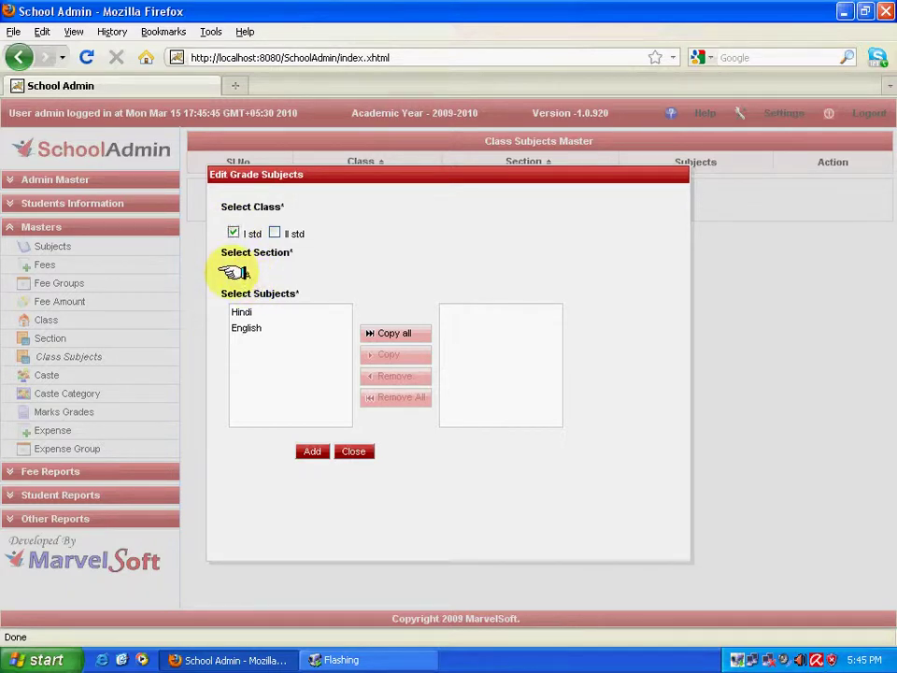
click(234, 273)
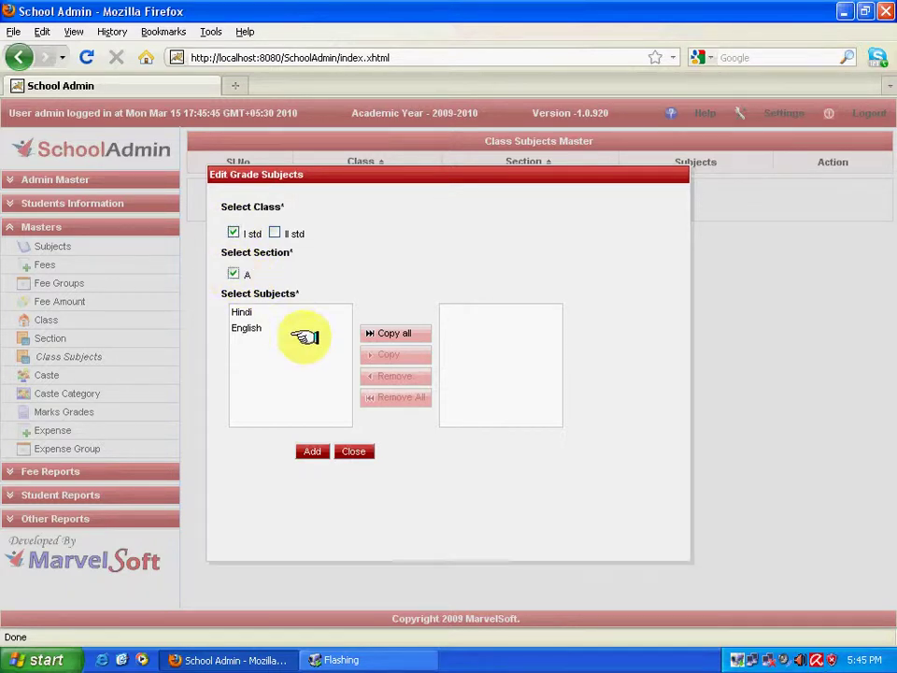
double_click(245, 311)
double_click(246, 313)
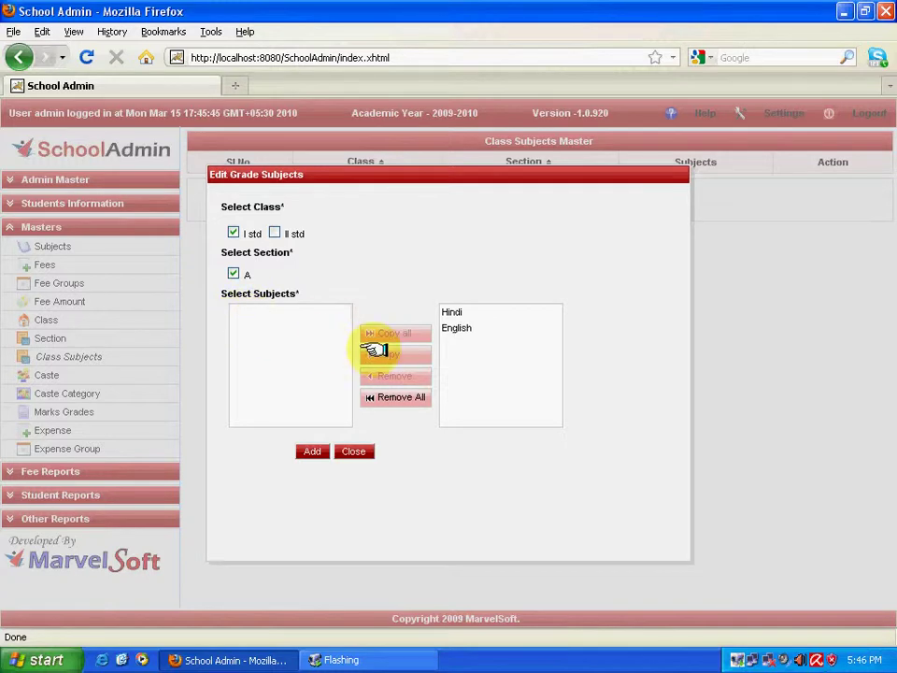
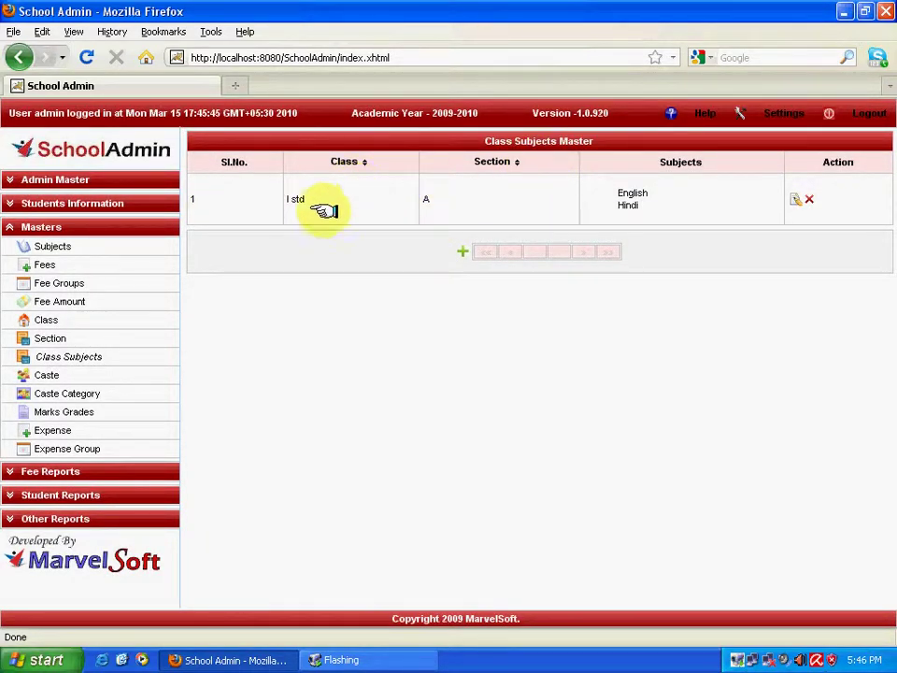
drag(310, 200, 288, 200)
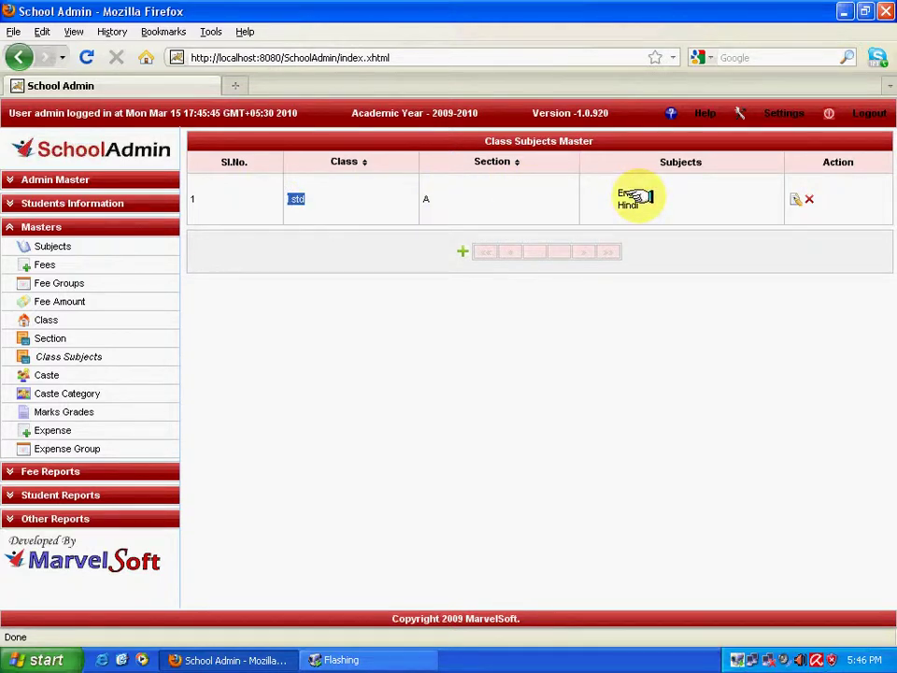
click(343, 370)
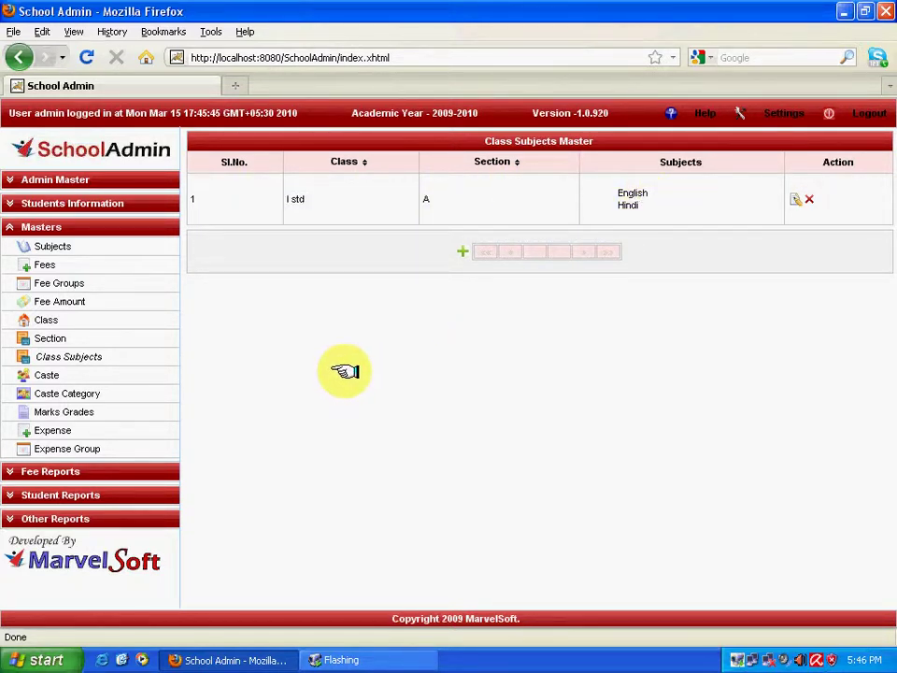
- Add a caste category named "GENERAL MERIT" to the Caste Category Master and close the form
click(76, 393)
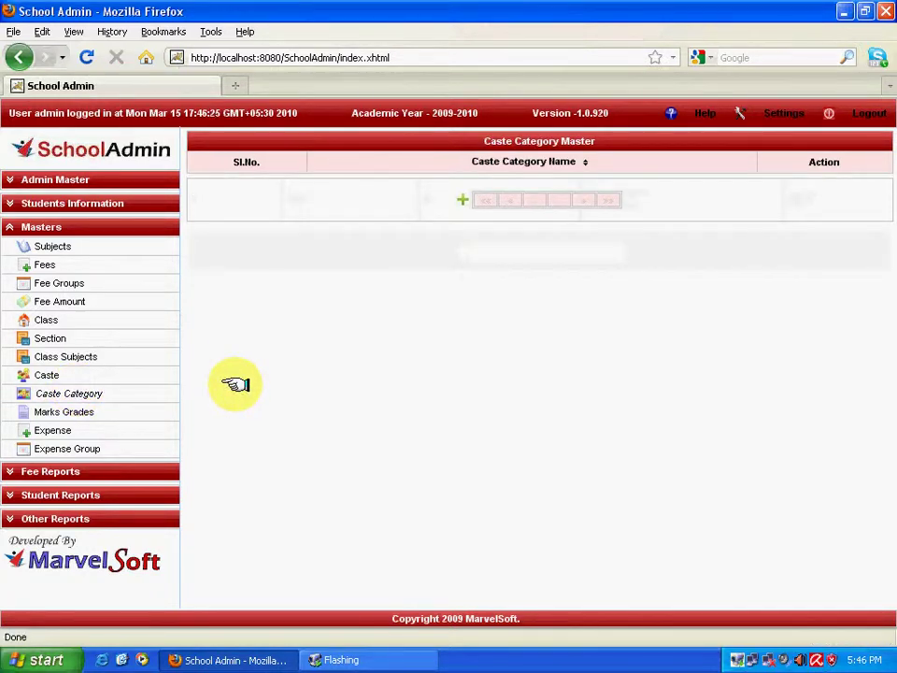
click(461, 198)
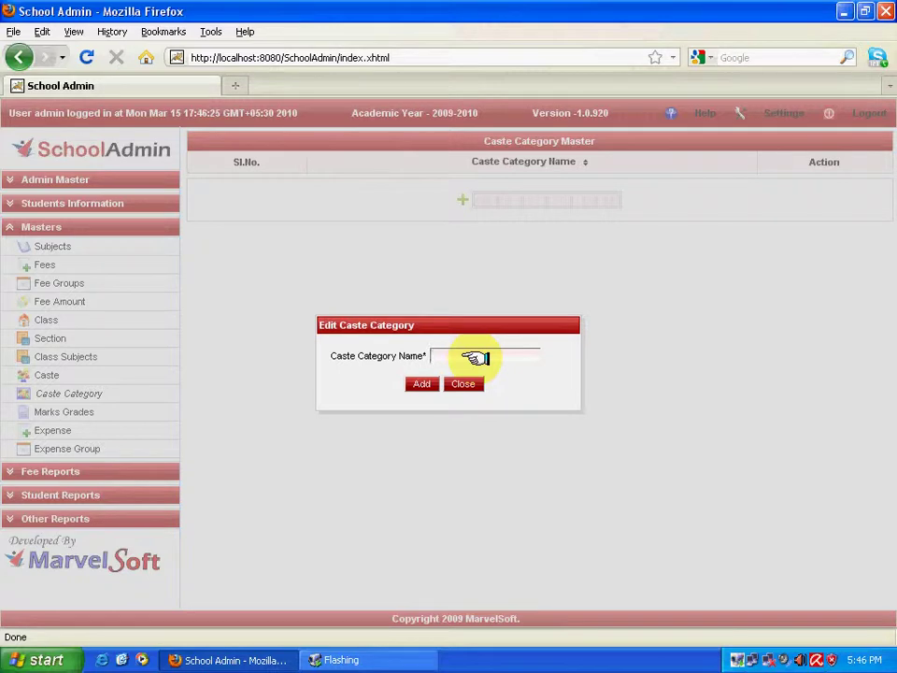
text(g)
key(BackSpace)
text(GEM)
key(BackSpace)
text(NERAL)
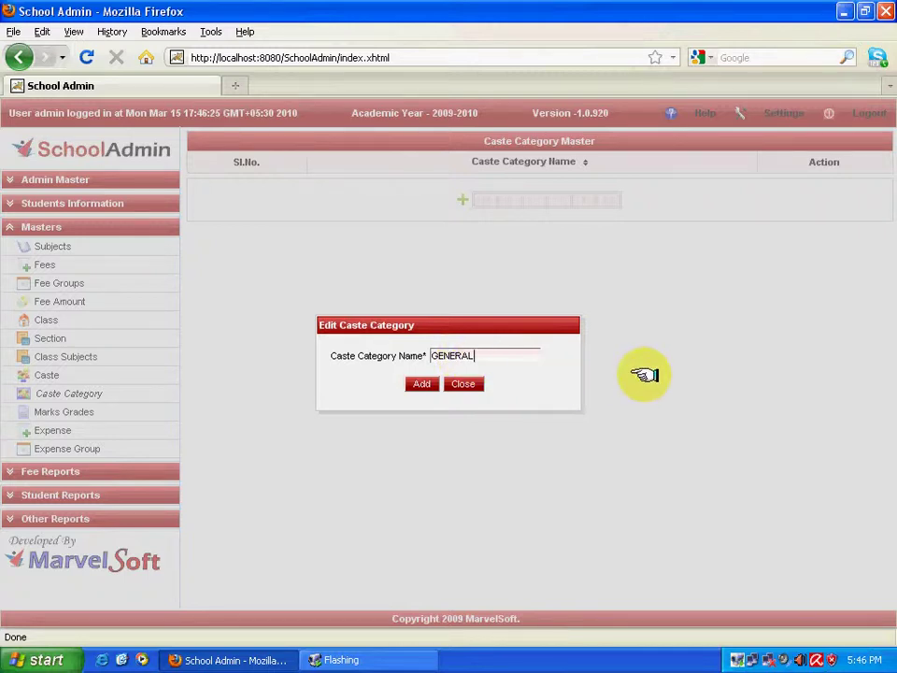
text( MERIT)
click(418, 383)
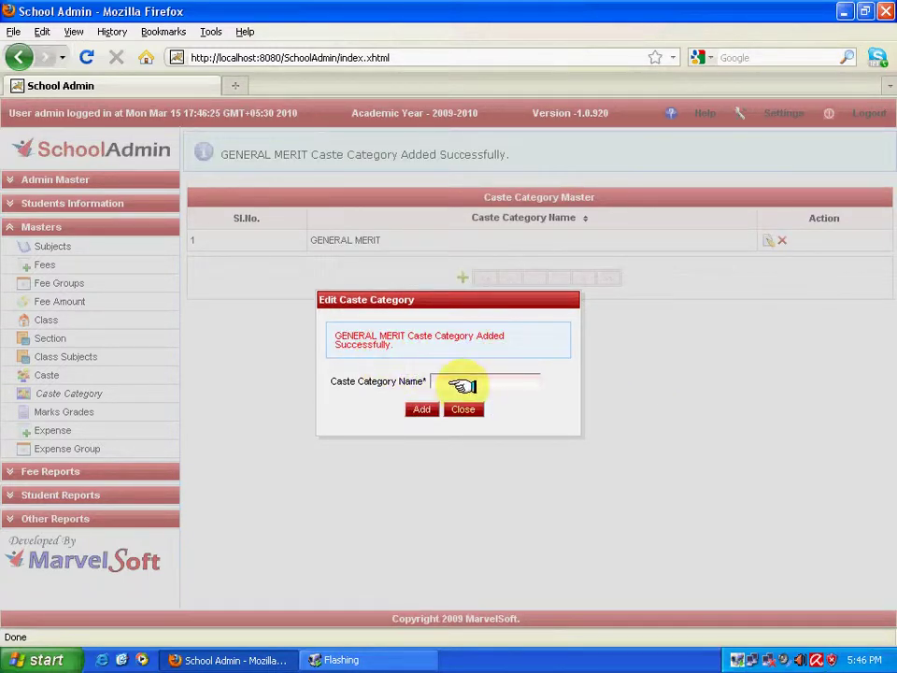
click(463, 411)
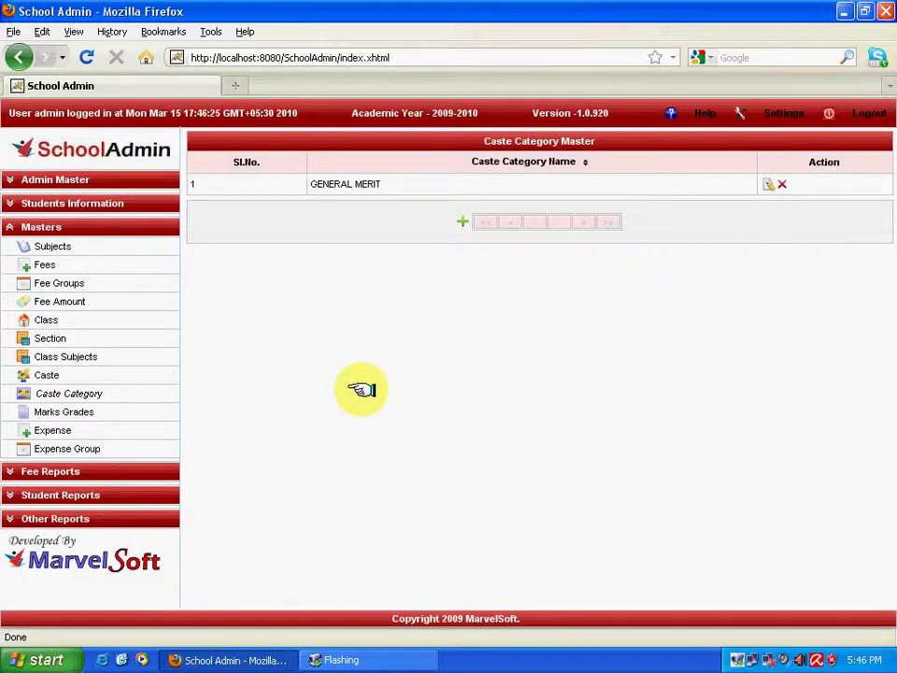
- Add a caste named "BRANHIM" with description "BRAHIM" and category GENERAL MERIT to the Caste Master, and close the form
click(47, 376)
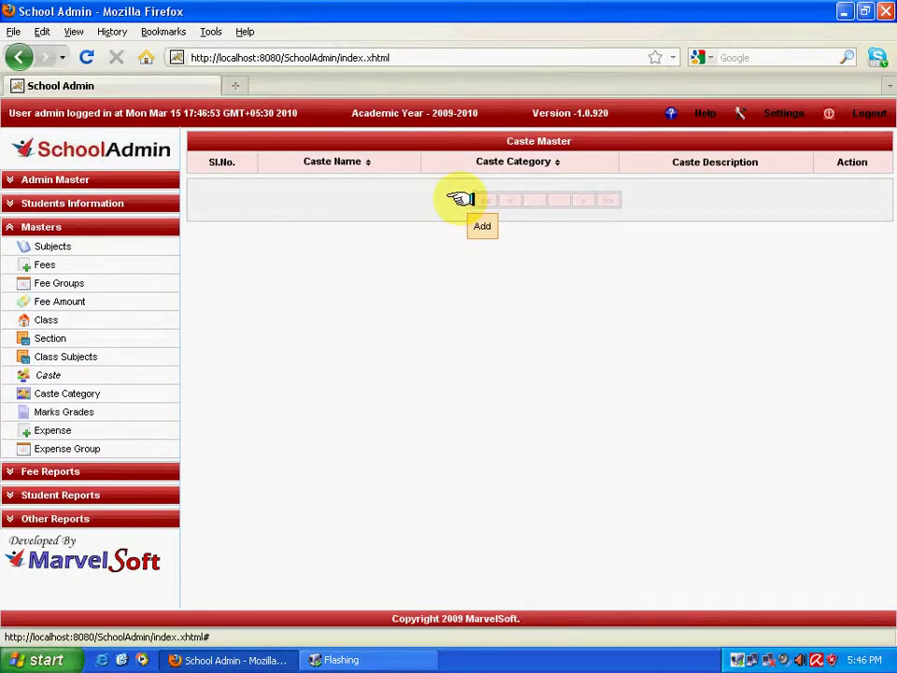
click(459, 199)
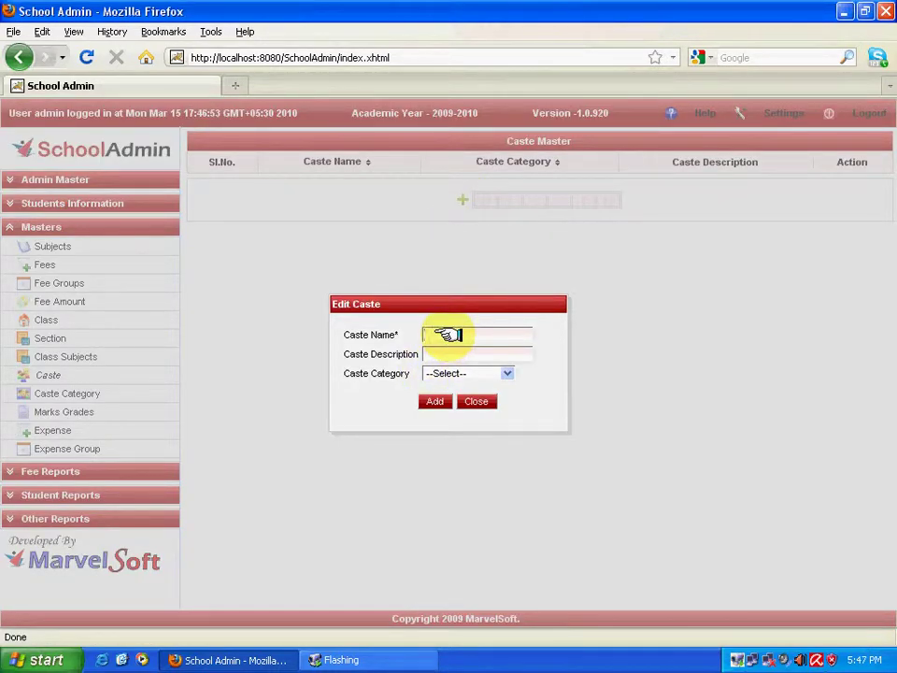
text(bRA)
key(BackSpace)
key(BackSpace)
key(BackSpace)
text(BRANHIM)
click(439, 353)
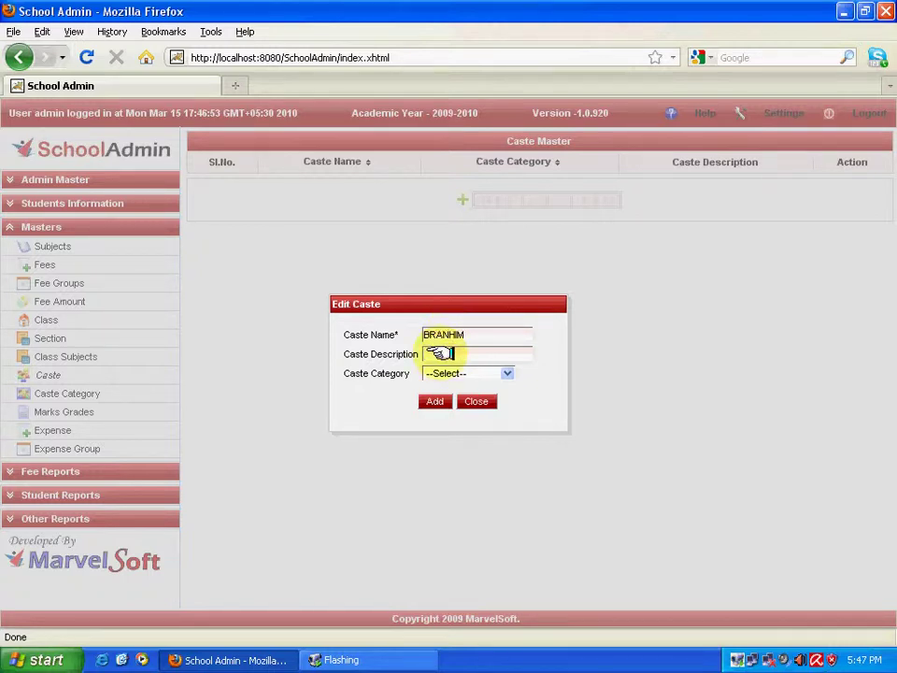
text(BRAHIM)
click(486, 372)
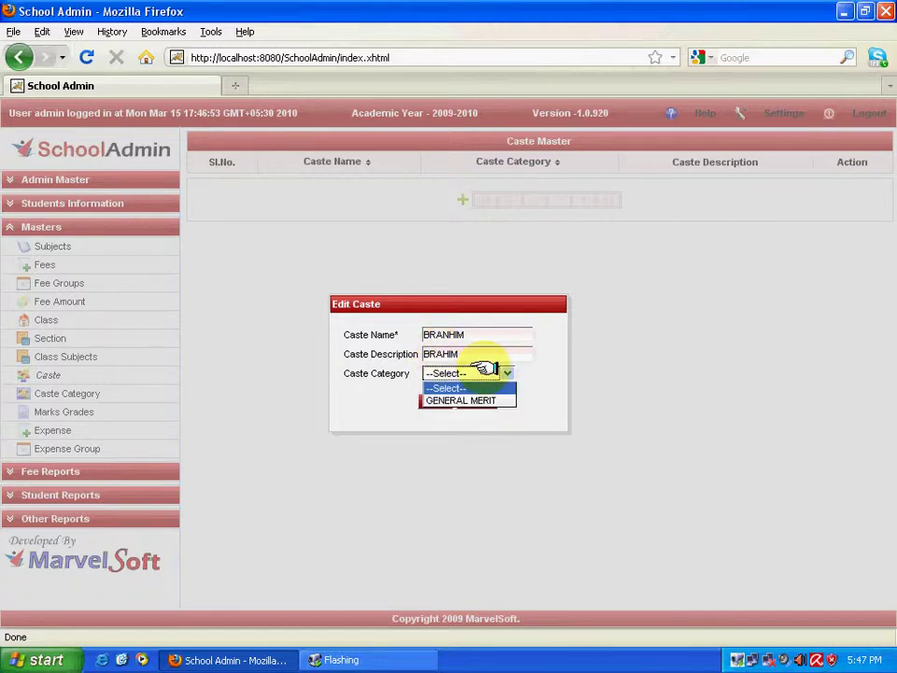
click(467, 400)
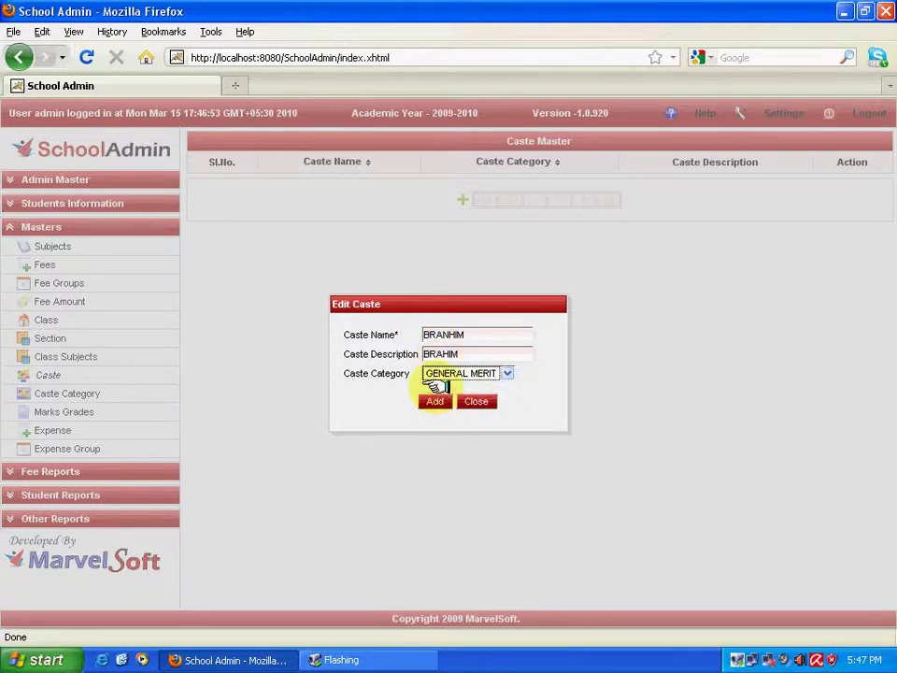
click(435, 401)
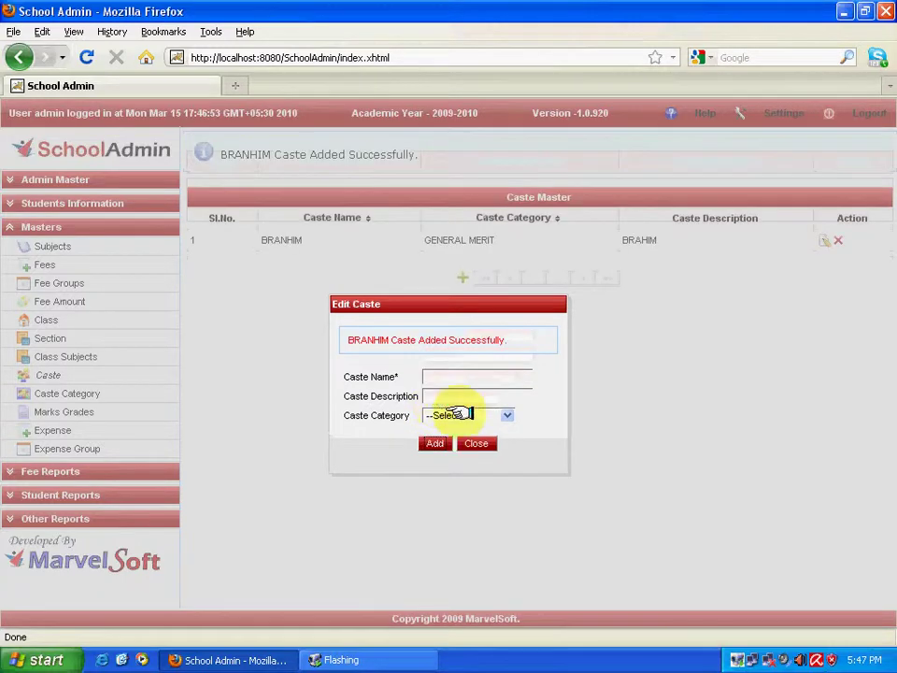
click(474, 444)
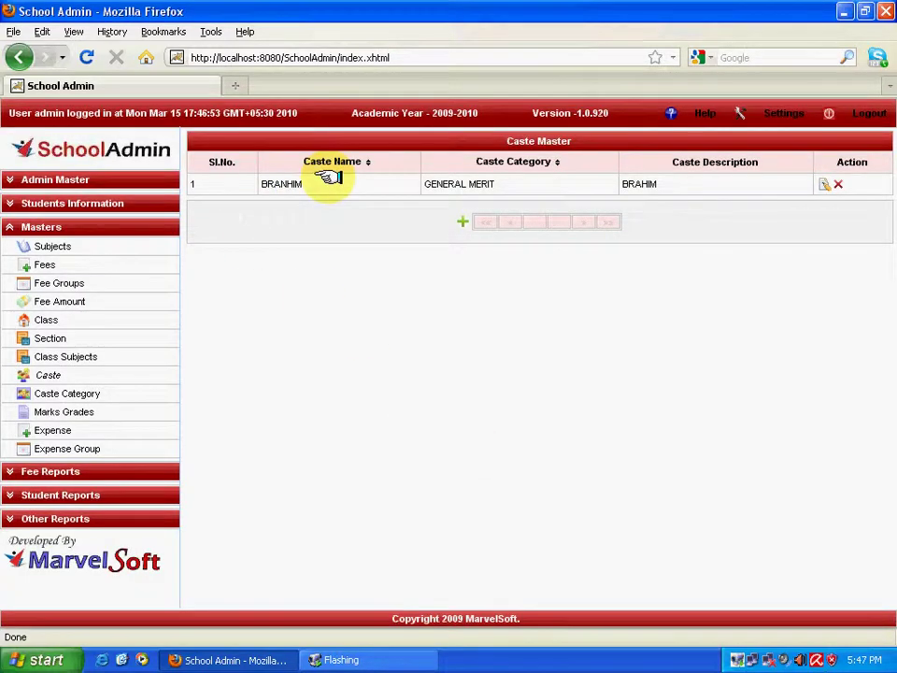
drag(301, 184, 217, 184)
click(548, 261)
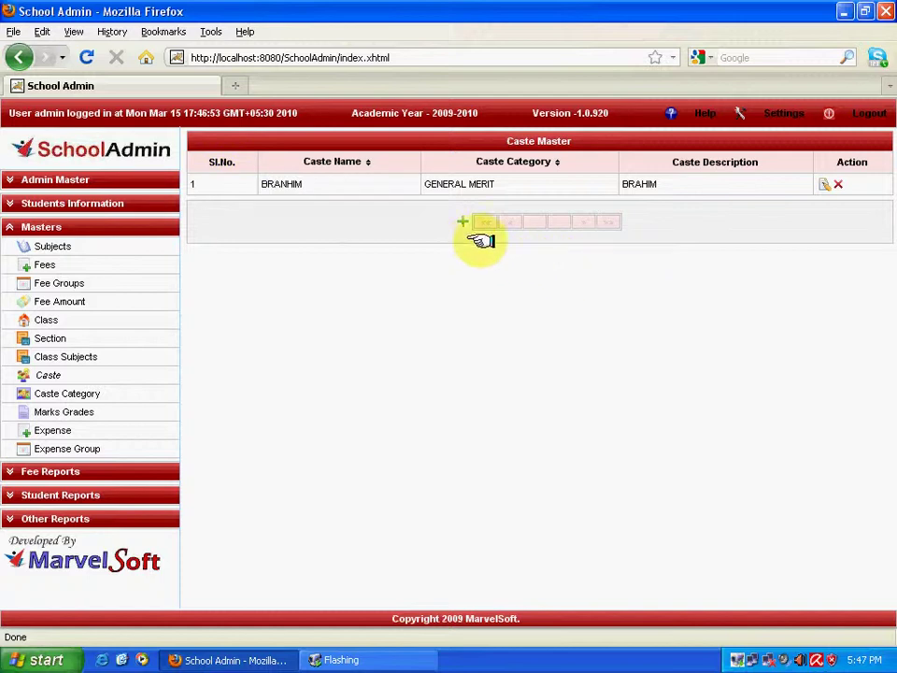
drag(510, 186, 401, 176)
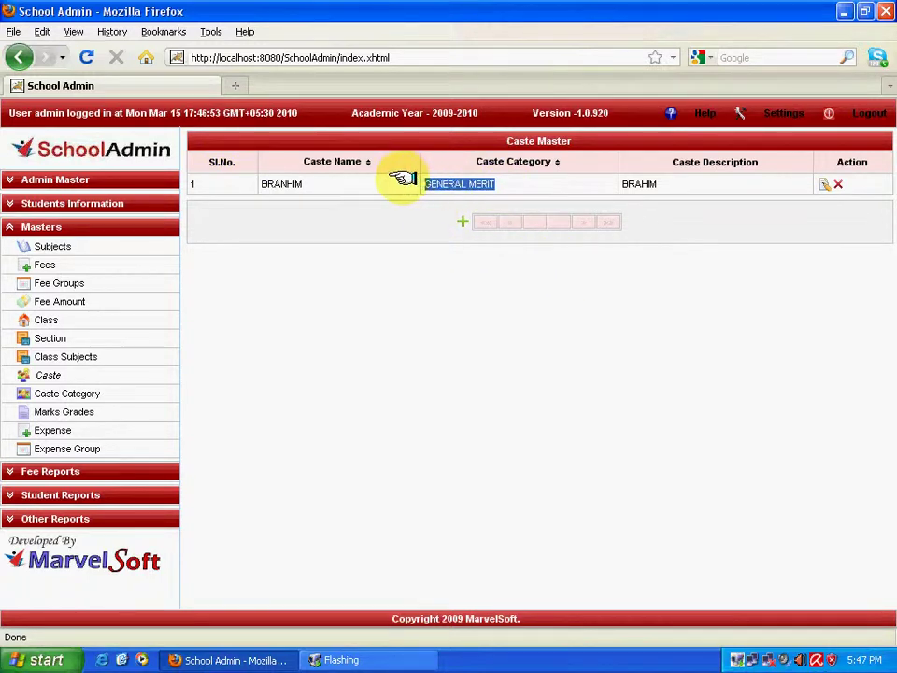
click(280, 344)
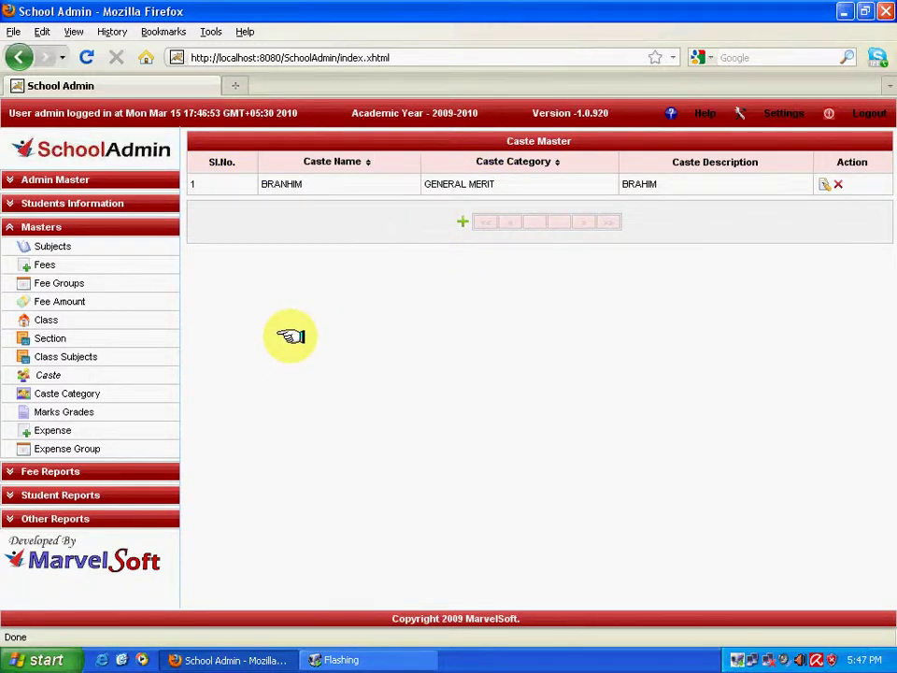
- Add a marks grade named "A+" with weight 90 to the Marks Grade Master
click(83, 411)
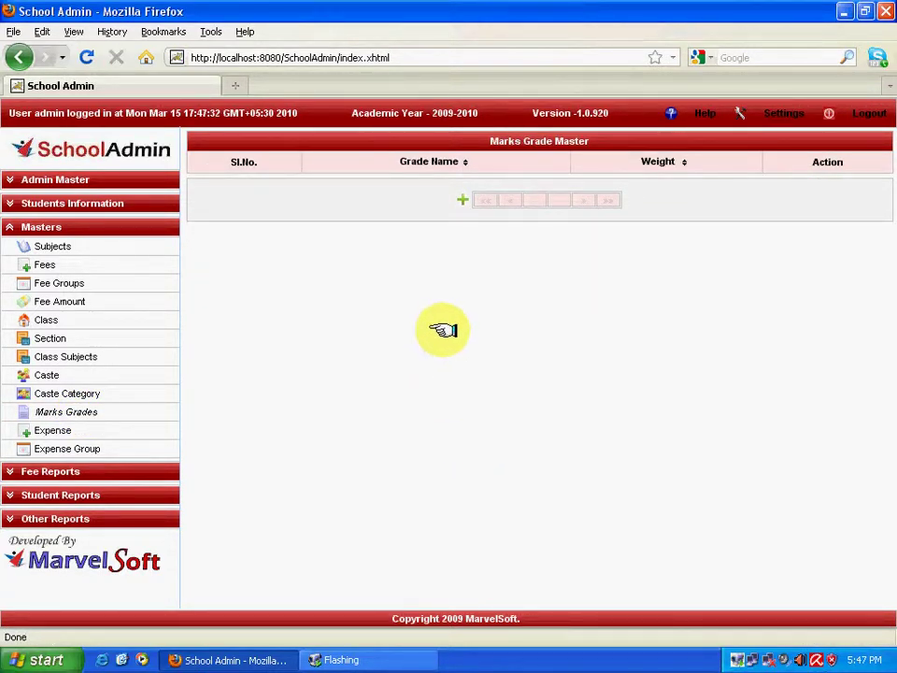
click(462, 201)
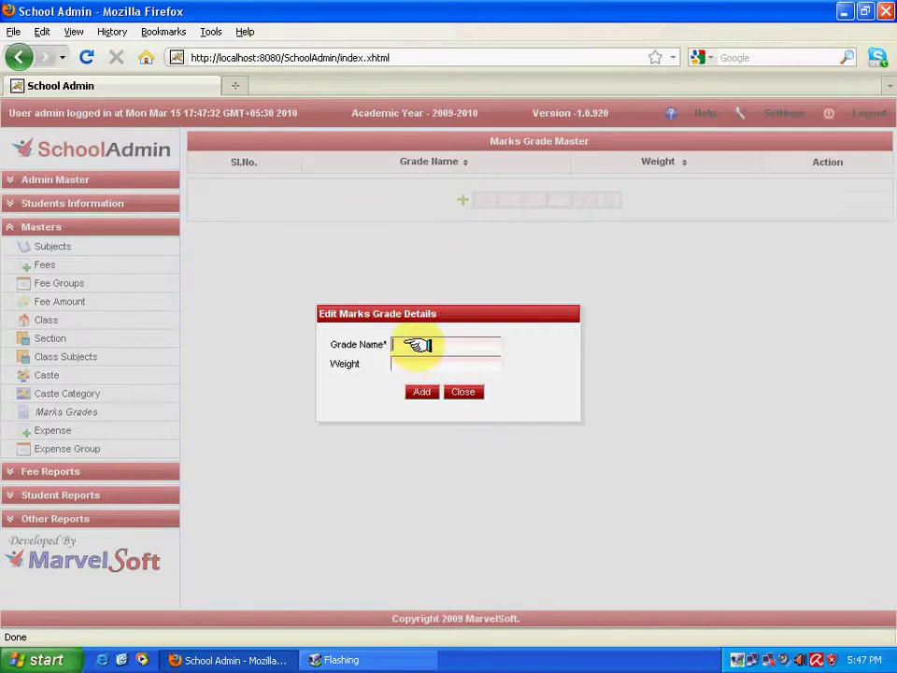
text(a)
key(BackSpace)
text(A+)
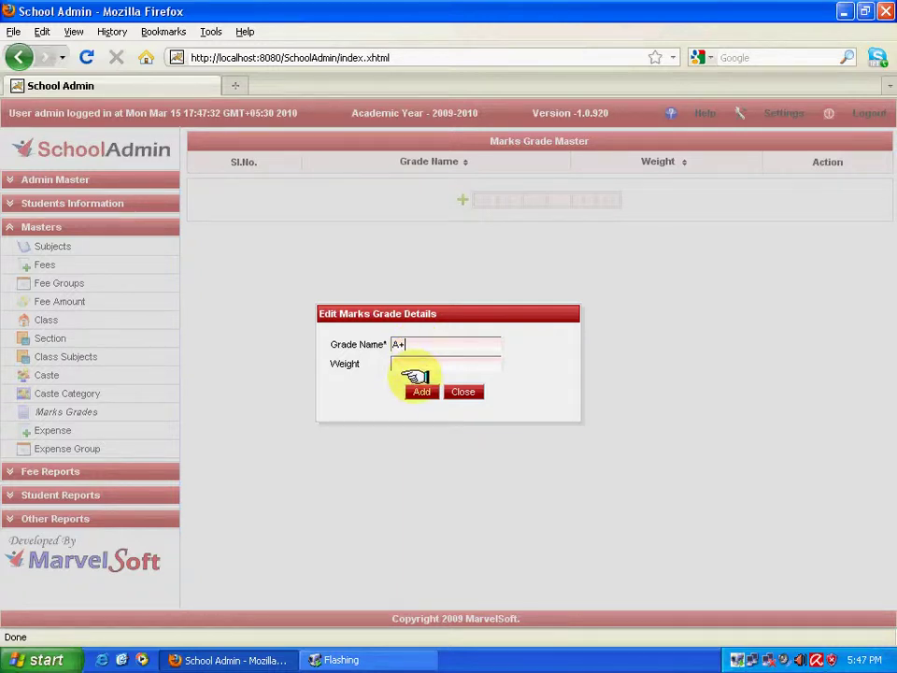
click(413, 367)
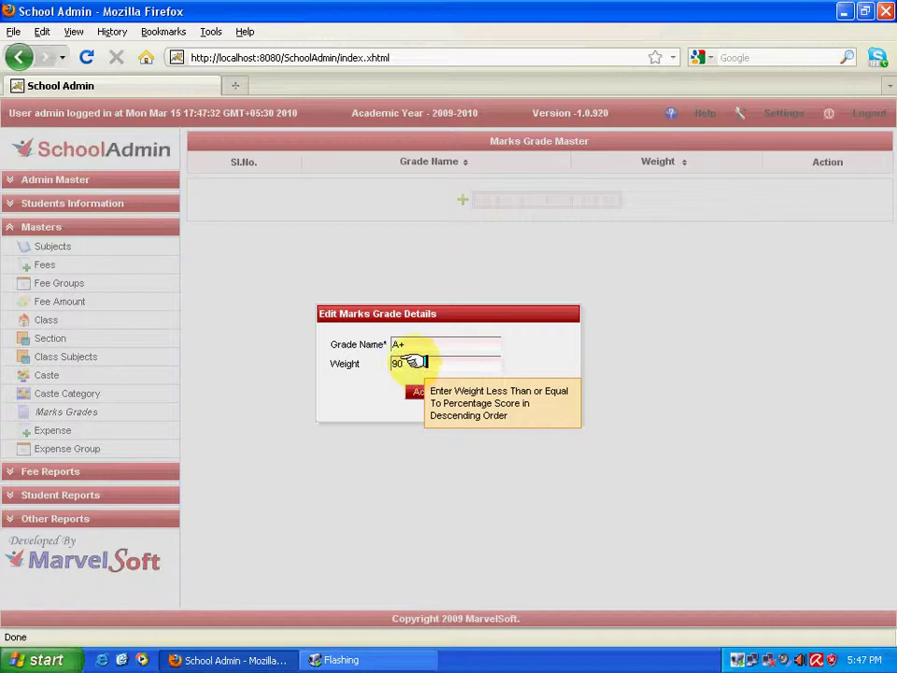
click(417, 390)
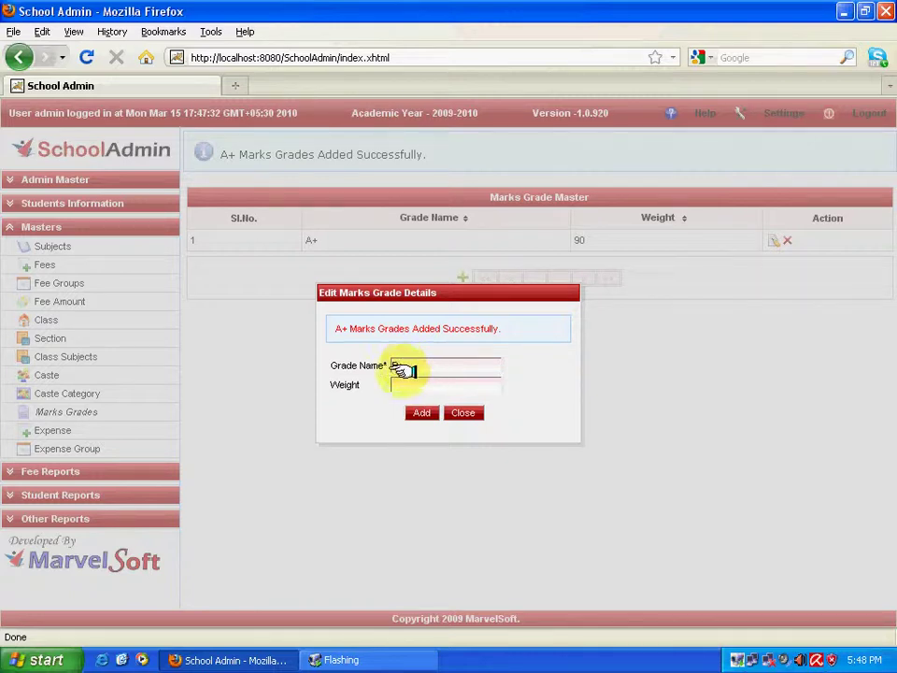
- Add a second marks grade named "B+" with weight 40 and close the marks grade form
click(425, 385)
text(40)
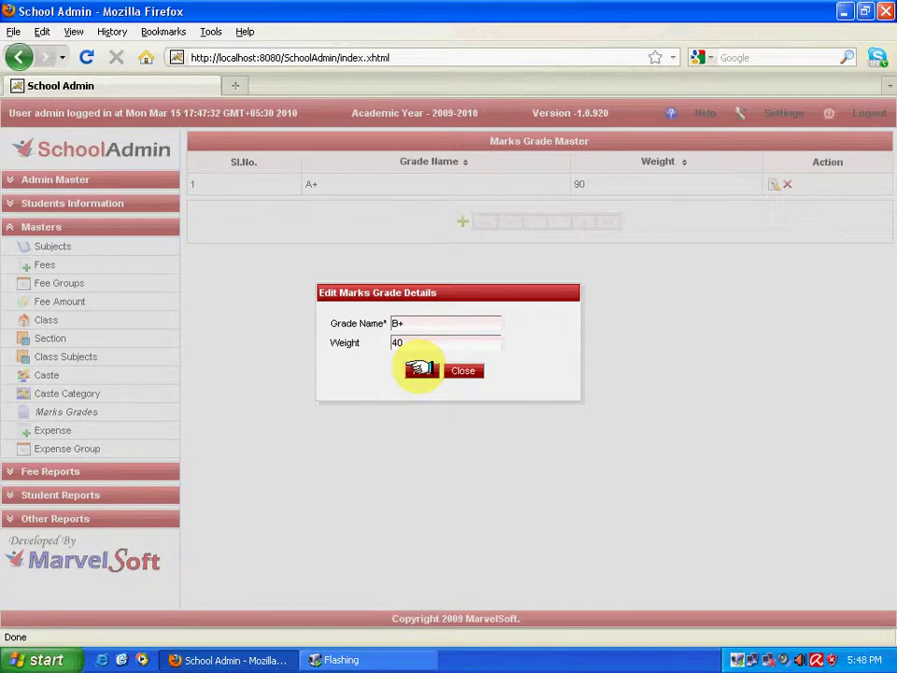
click(419, 369)
click(464, 411)
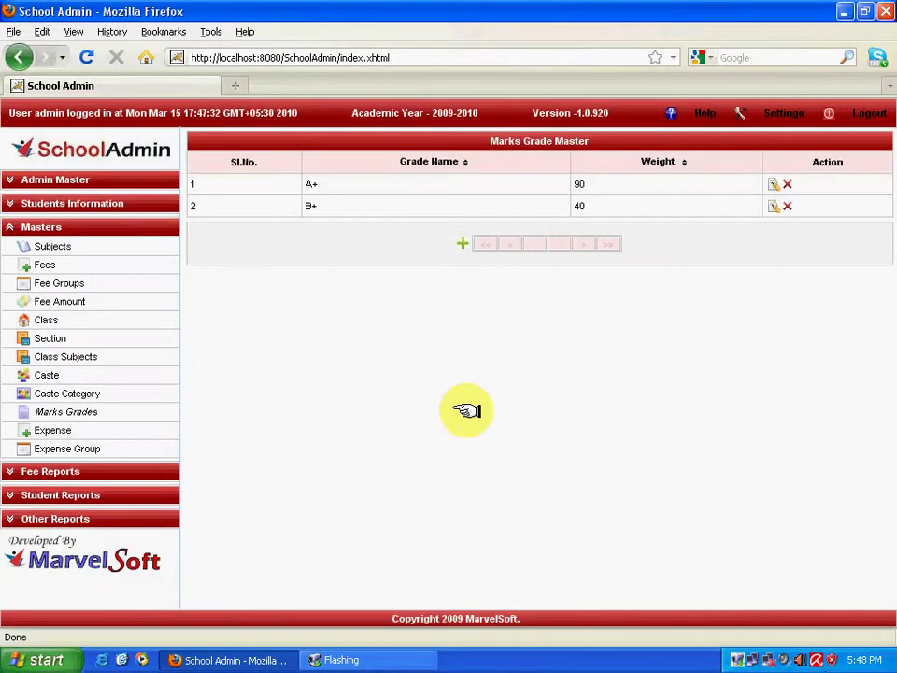
double_click(577, 206)
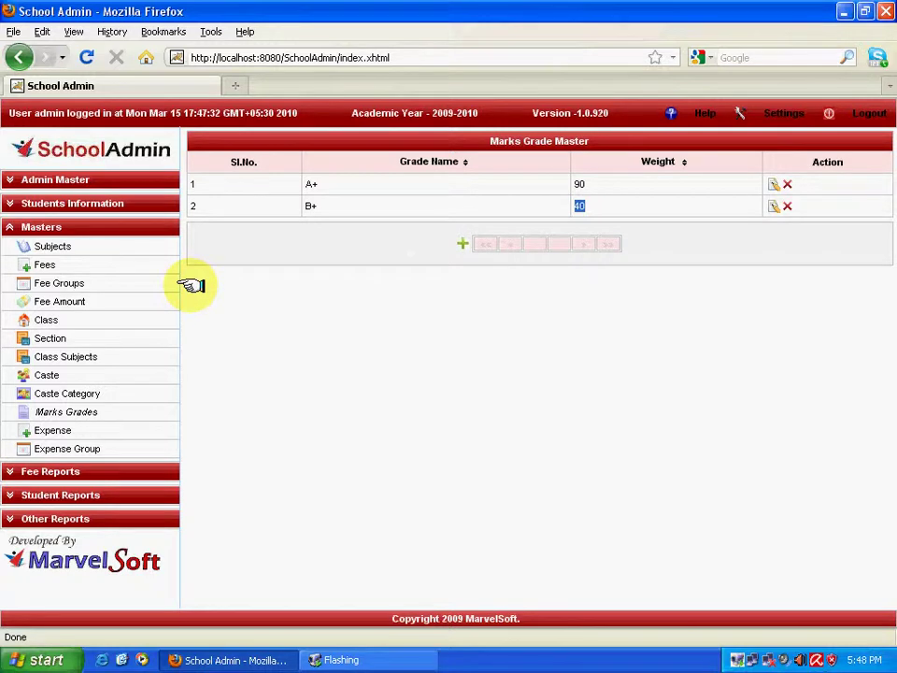
- Add an expense group named "STATIONARIES" to the Expense Group Master
click(76, 429)
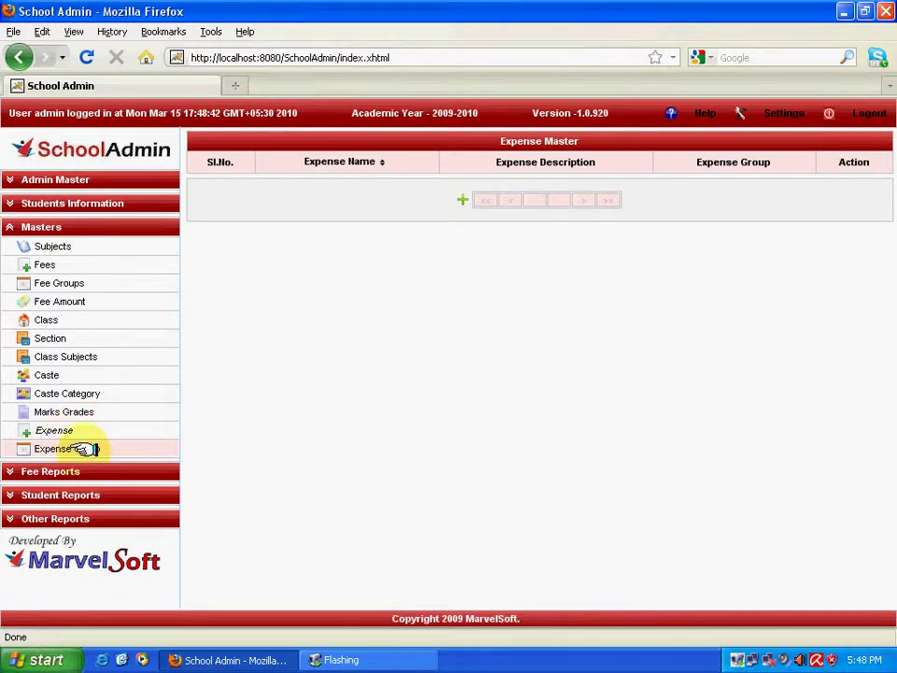
click(84, 449)
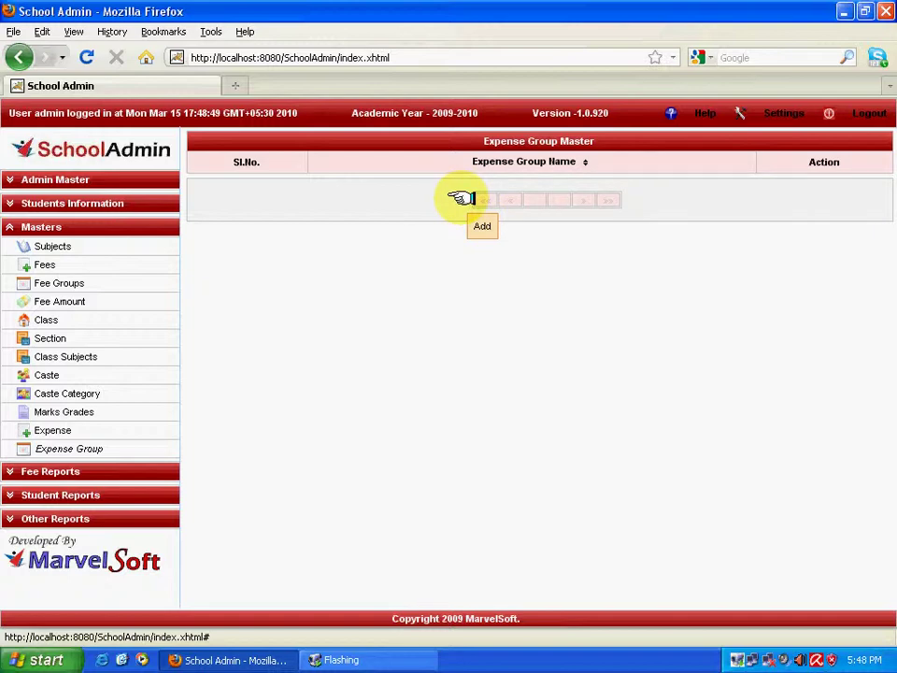
click(453, 198)
click(433, 359)
text(SEMINAR)
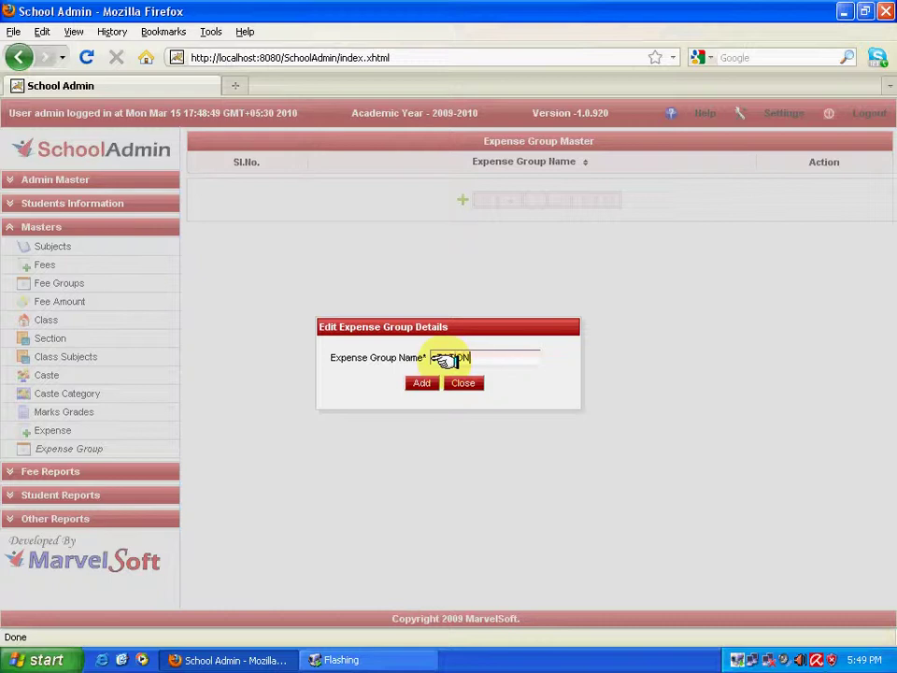
key(BackSpace)
key(BackSpace)
key(BackSpace)
key(BackSpace)
key(BackSpace)
key(BackSpace)
key(BackSpace)
text(PERSONARIES)
click(421, 378)
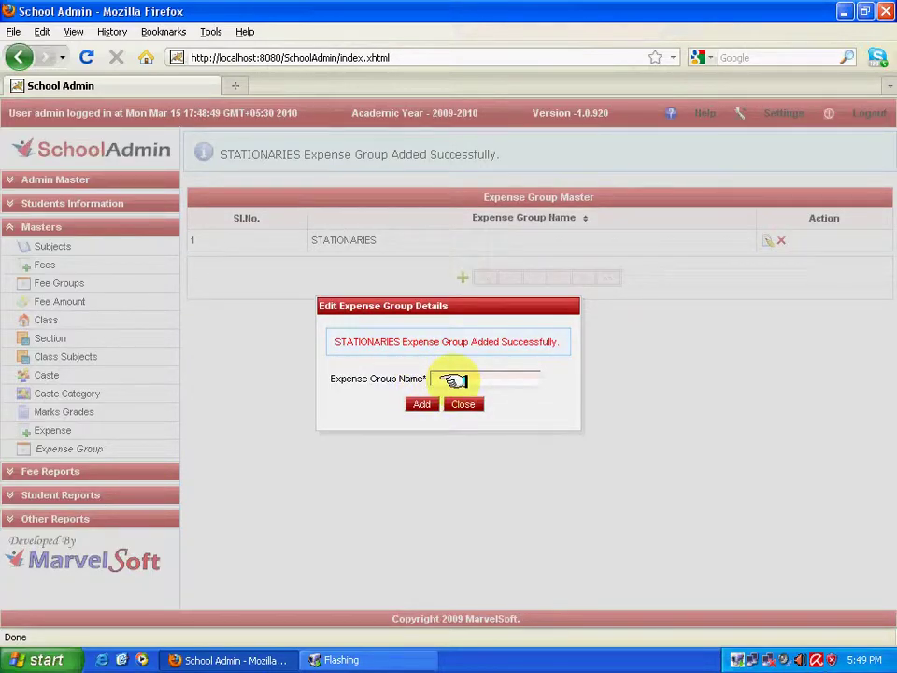
- Add another expense group named "SPORTS DAY" and close the expense group form
text(SPORTS DAY)
click(419, 403)
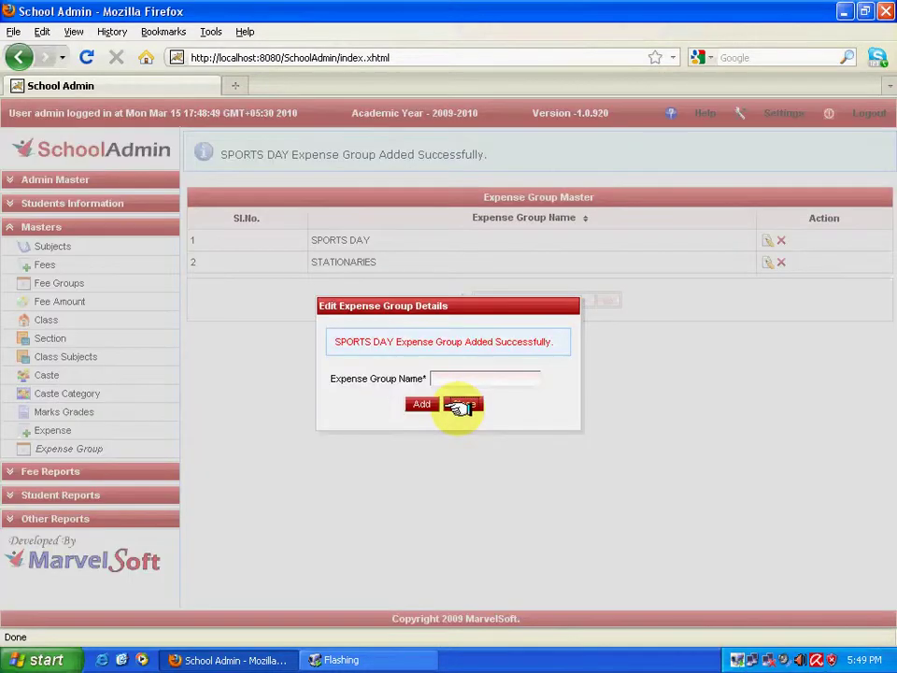
click(460, 404)
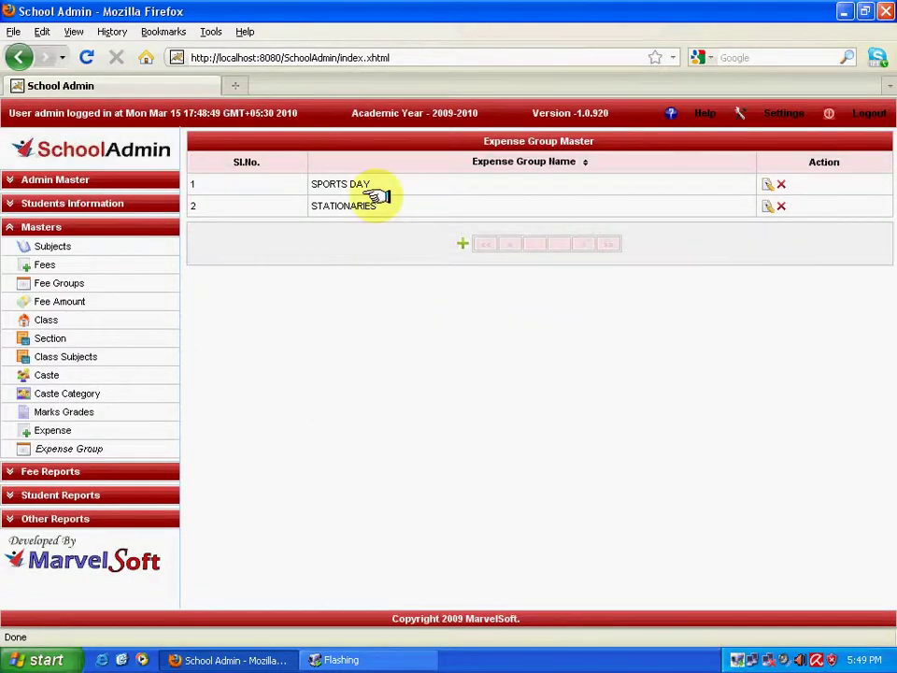
- Add an expense named "RULED SHEETS" with description "RULED SHEETS" and group STATIONARIES to the Expense Master, and close the form
click(93, 428)
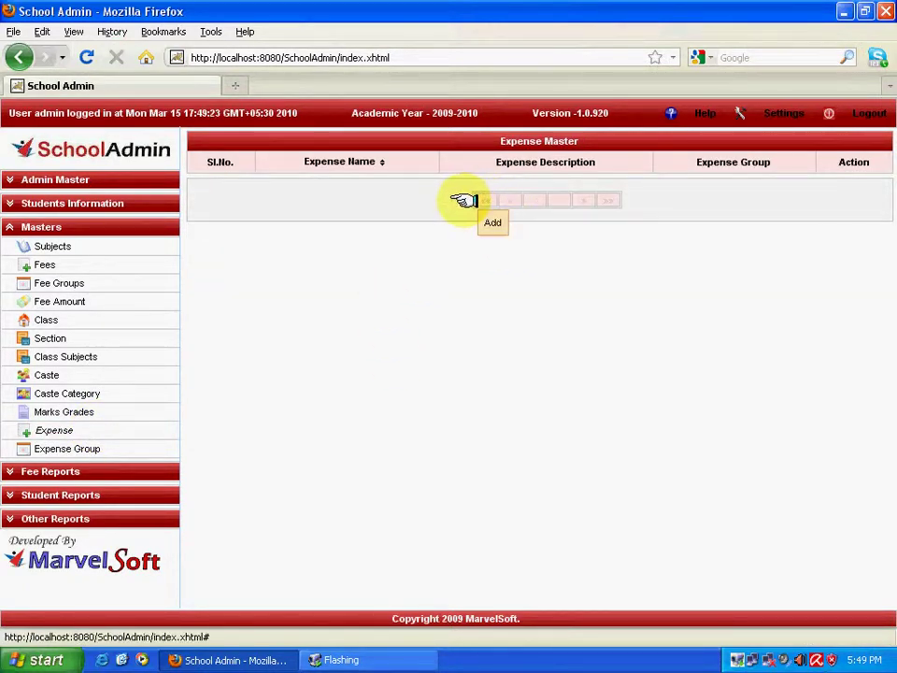
click(463, 199)
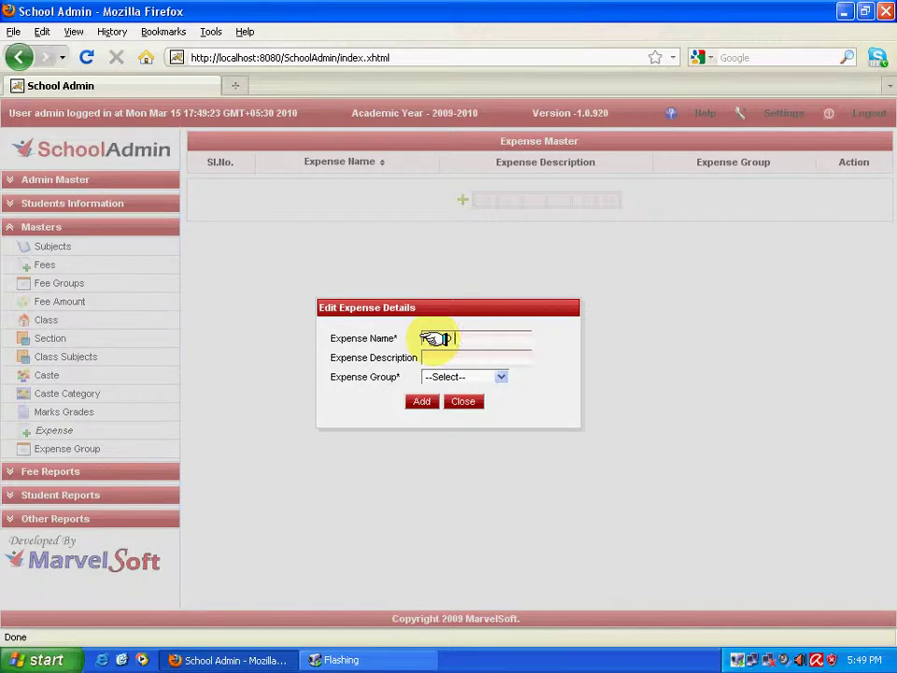
text(SHEETS)
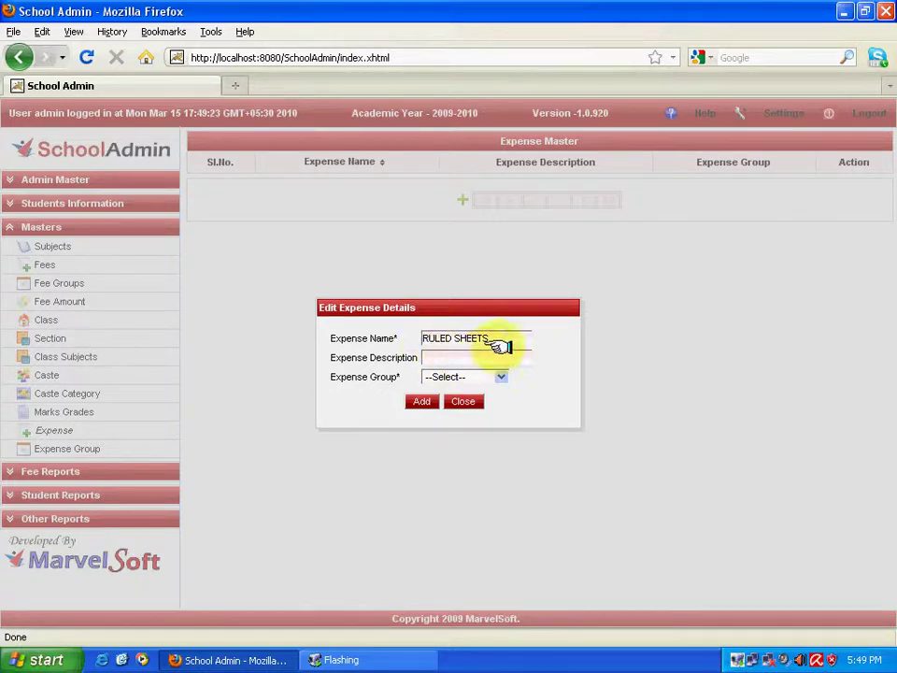
click(460, 355)
text(RULED S)
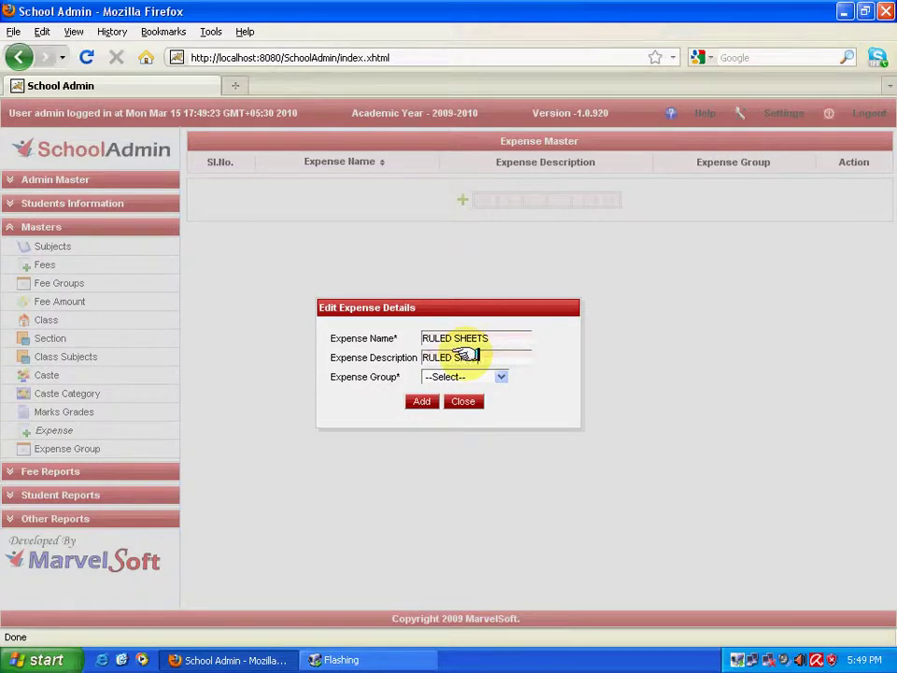
click(501, 376)
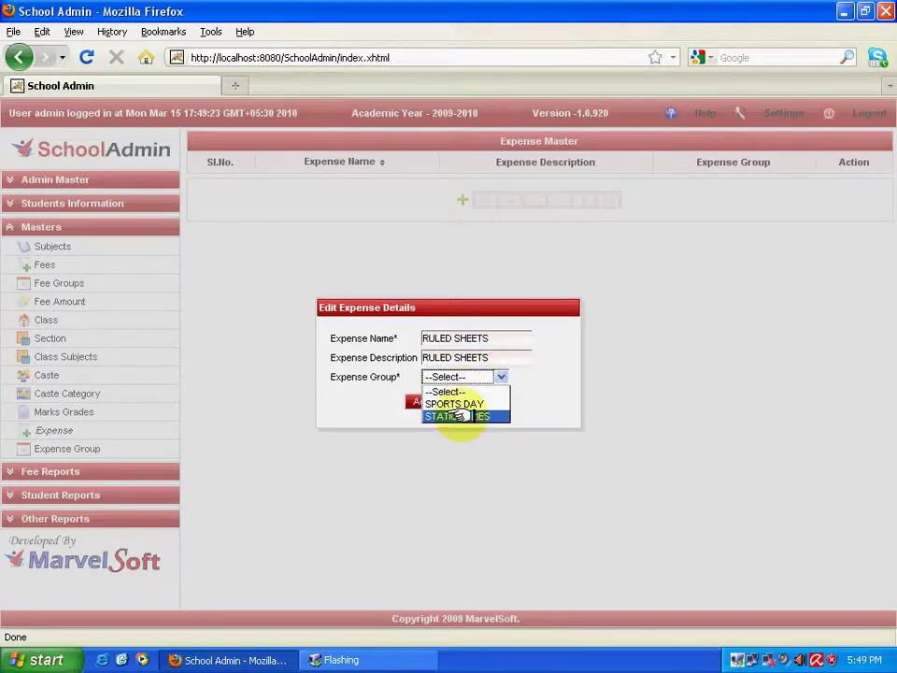
click(458, 414)
click(419, 401)
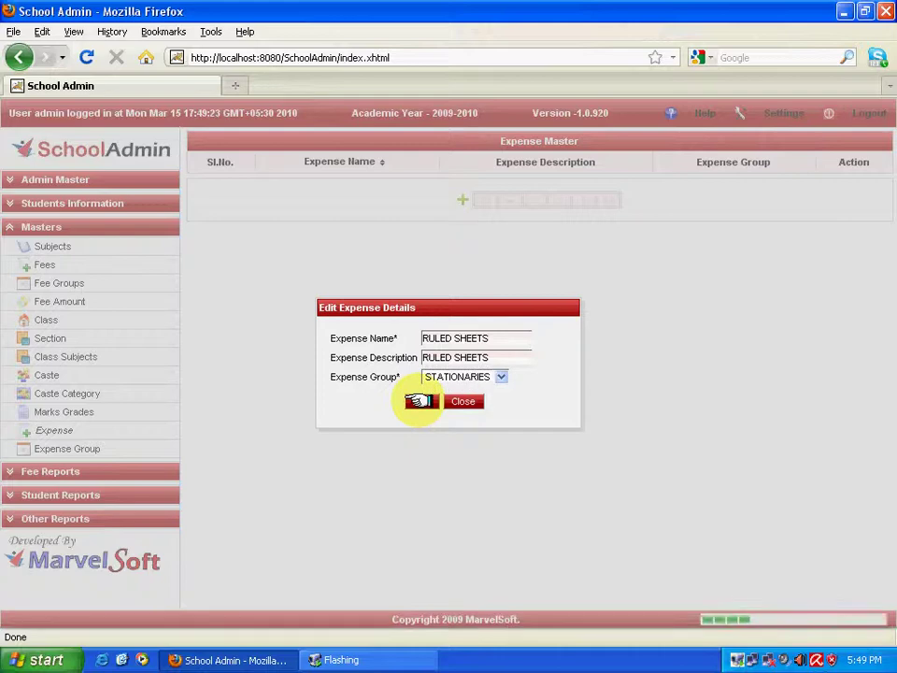
click(461, 422)
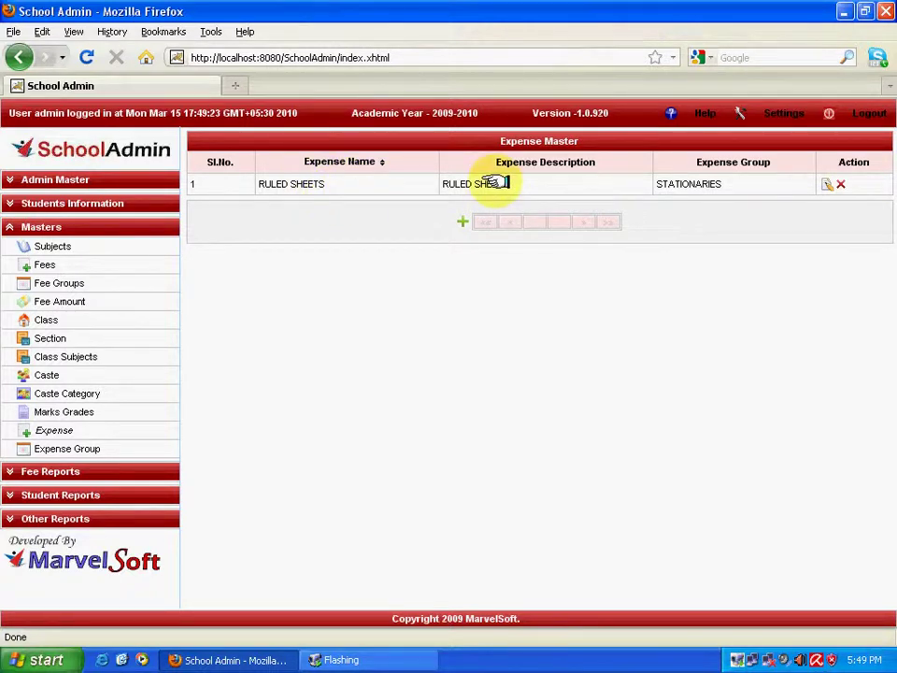
drag(524, 184, 391, 190)
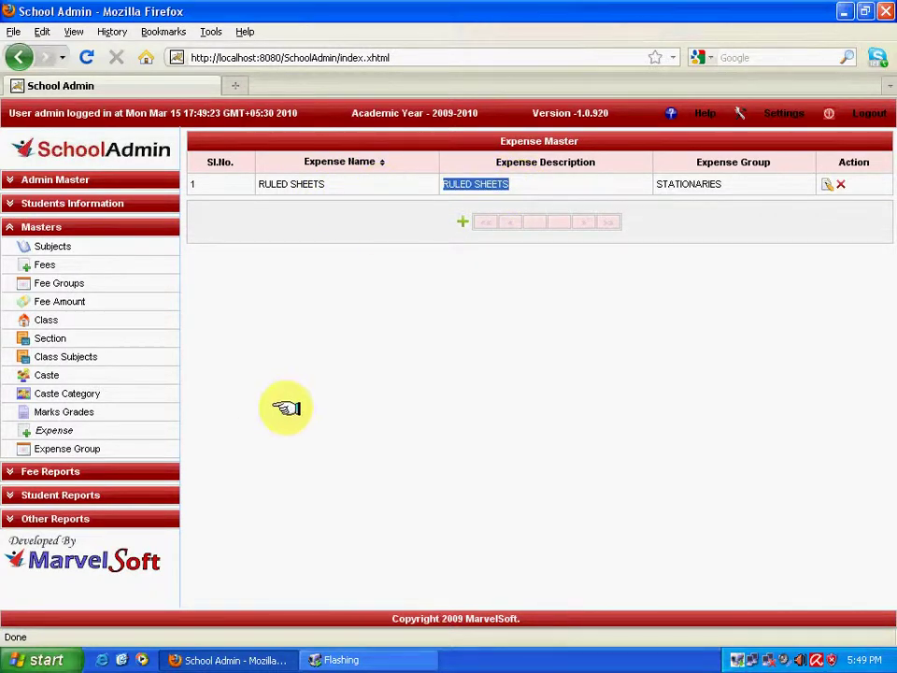
click(345, 401)
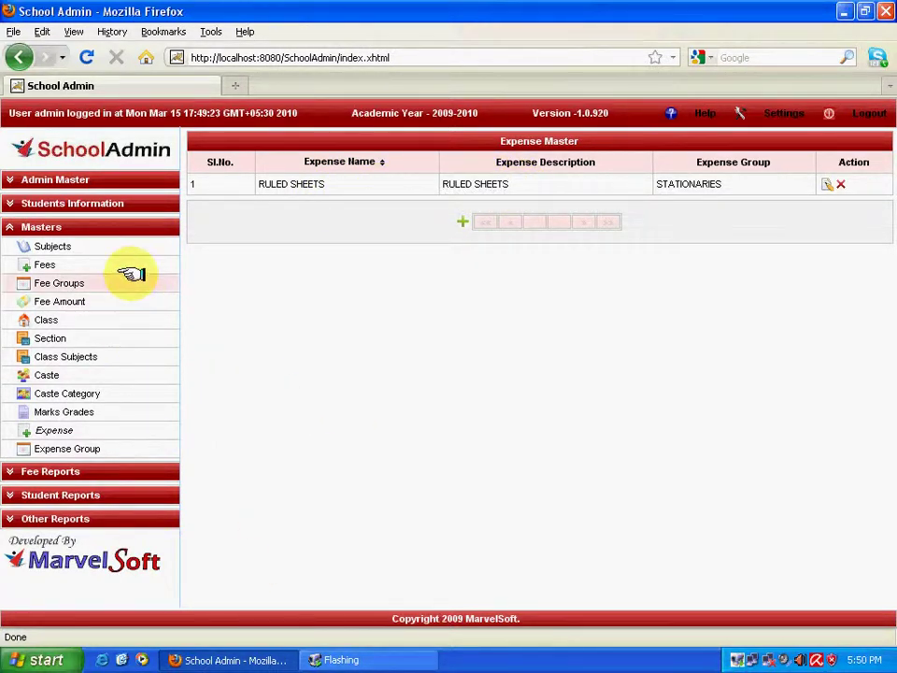